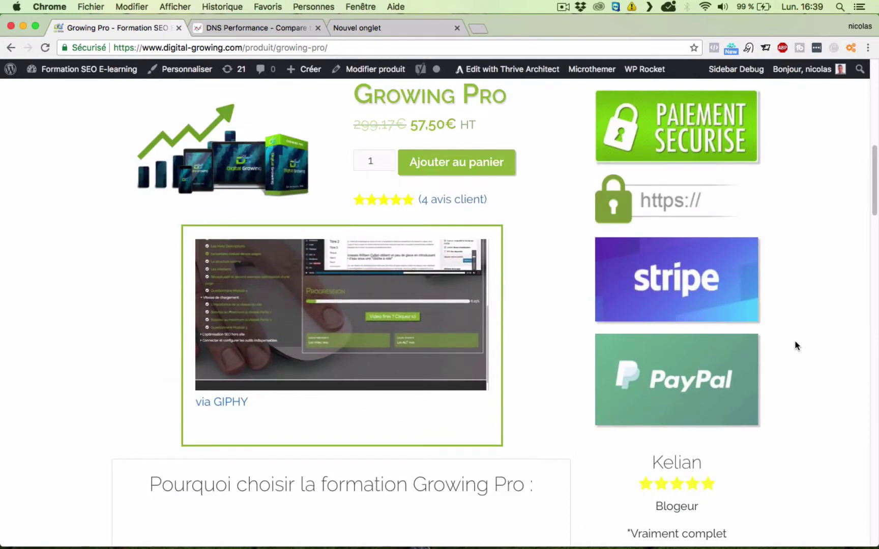
- Review the example mapping 125.42.0.21=digital-growing.com in the blank tab, highlighting the IP address and the whole entry
scroll(794, 340, up, 1)
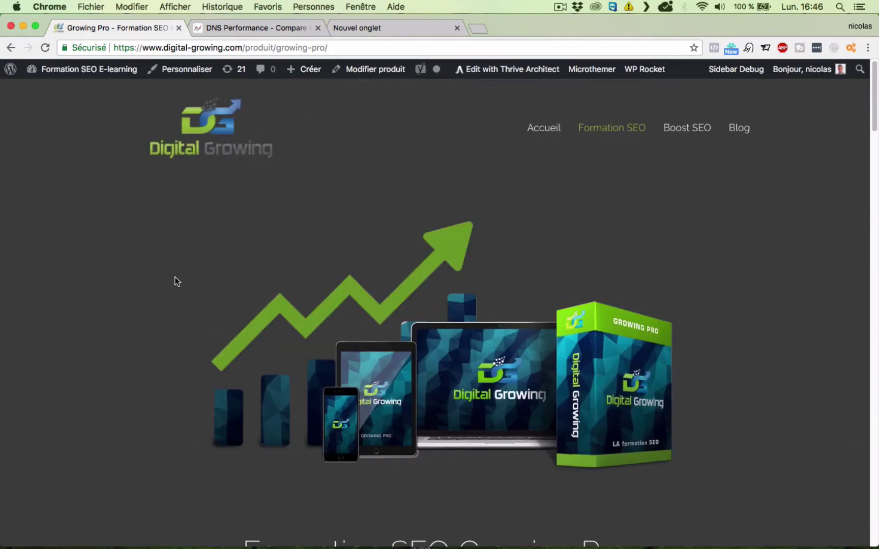
click(229, 29)
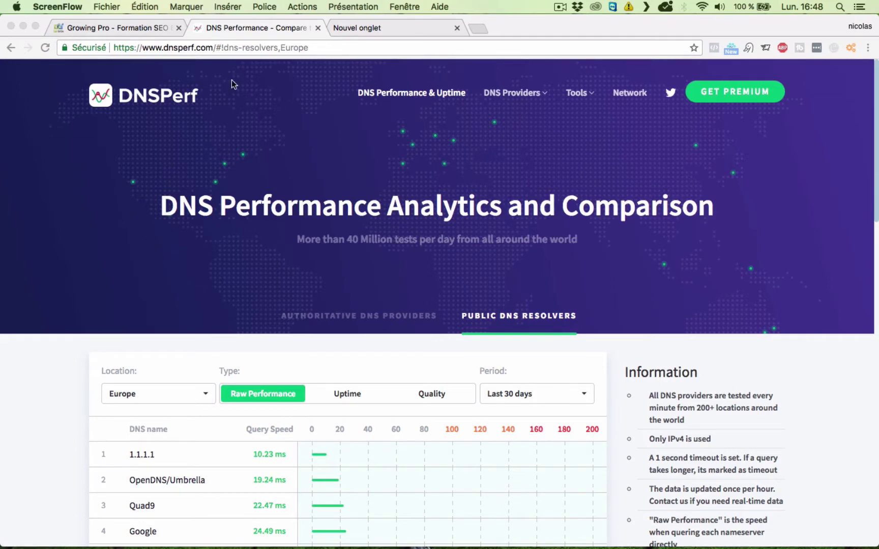
click(368, 28)
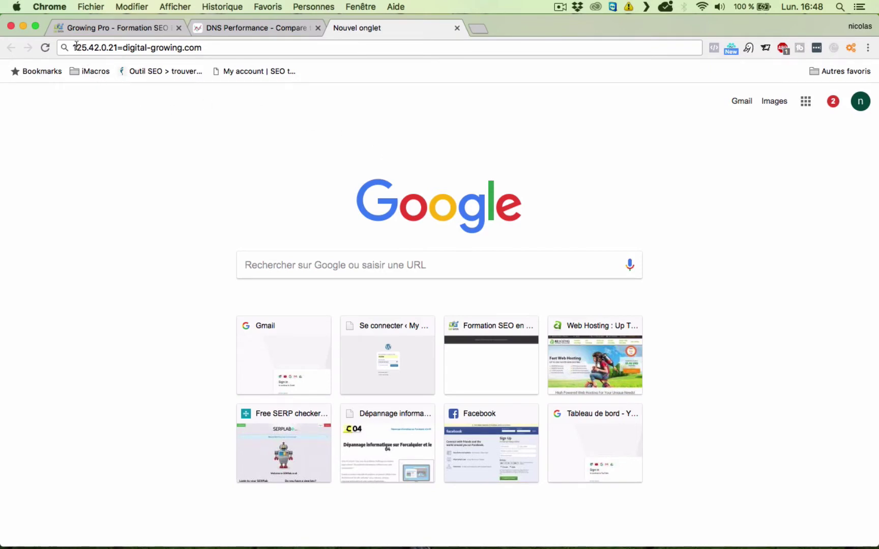
drag(73, 47, 118, 48)
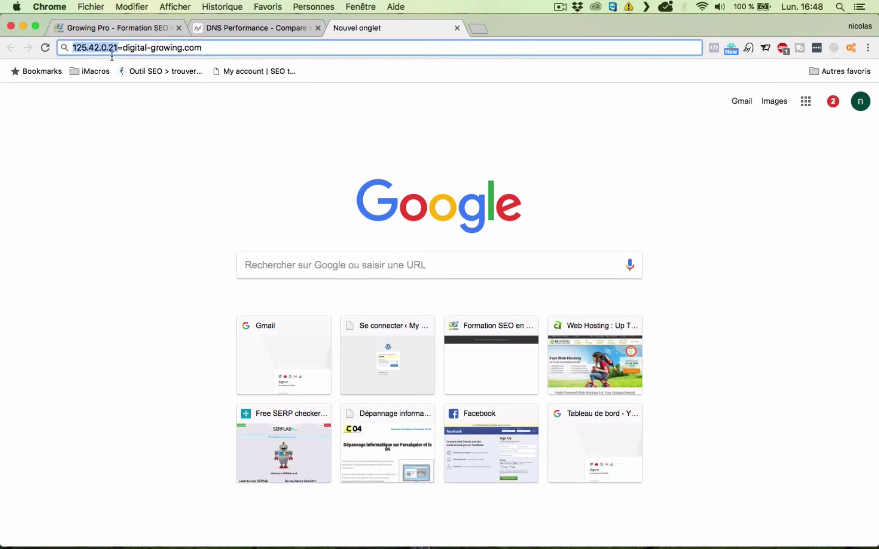
click(79, 50)
drag(79, 49, 206, 48)
click(215, 141)
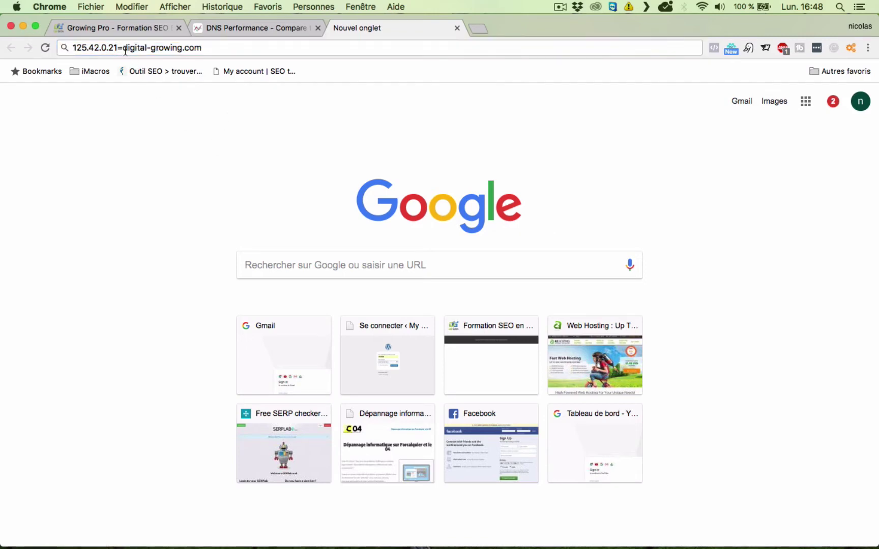
- Compare the Growing Pro page's address with the example mapping, highlighting its domain name digital-growing.com
click(87, 28)
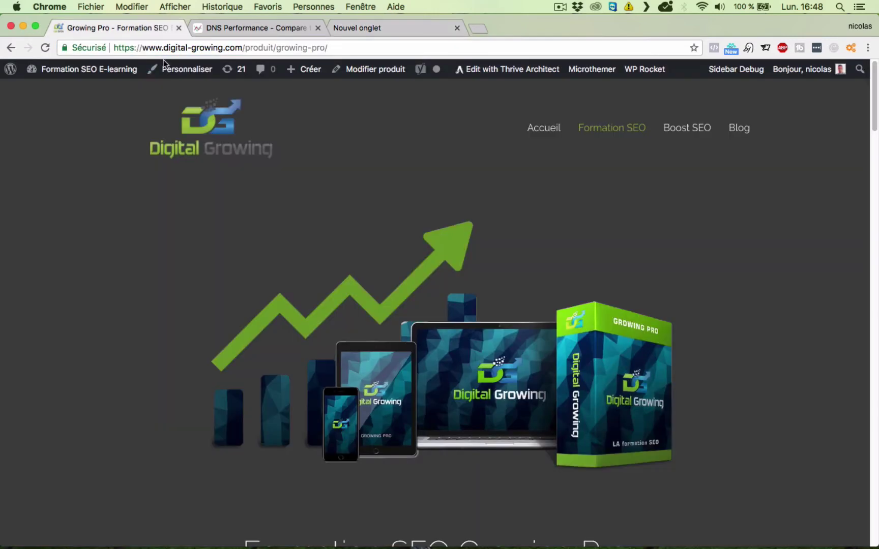
click(350, 28)
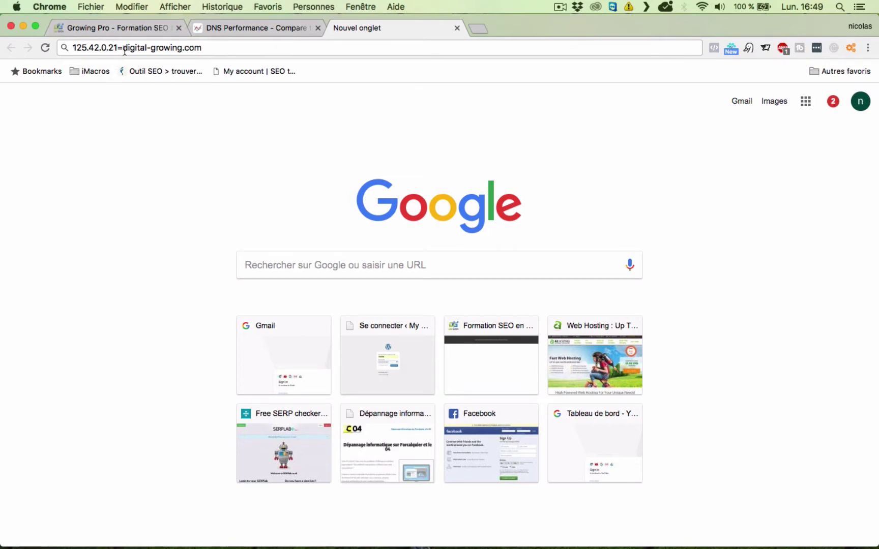
drag(124, 48, 231, 47)
click(231, 142)
click(229, 25)
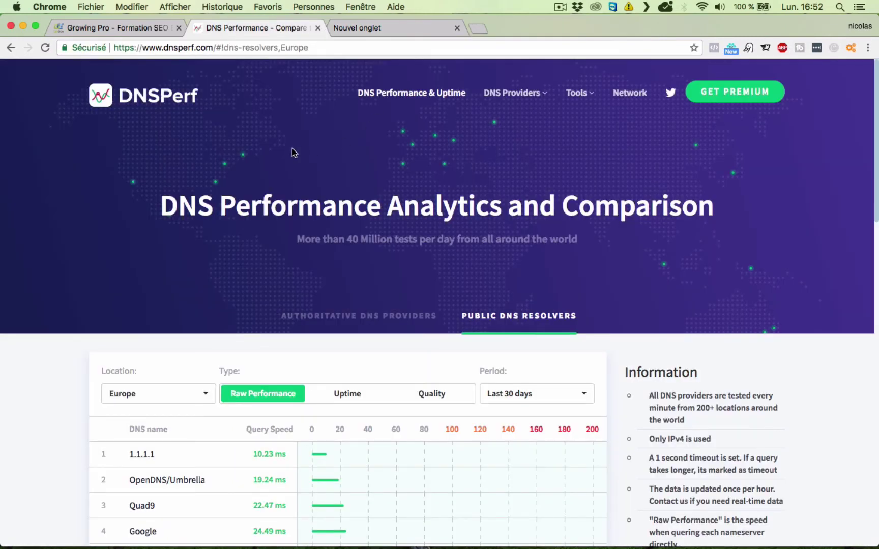
click(348, 25)
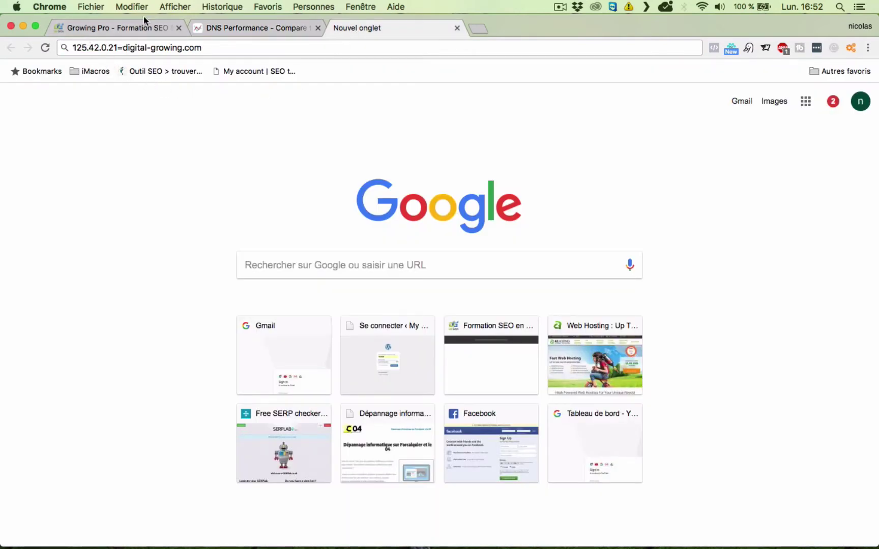
- Set the location of DNSPerf's public DNS resolver ranking to World
click(250, 30)
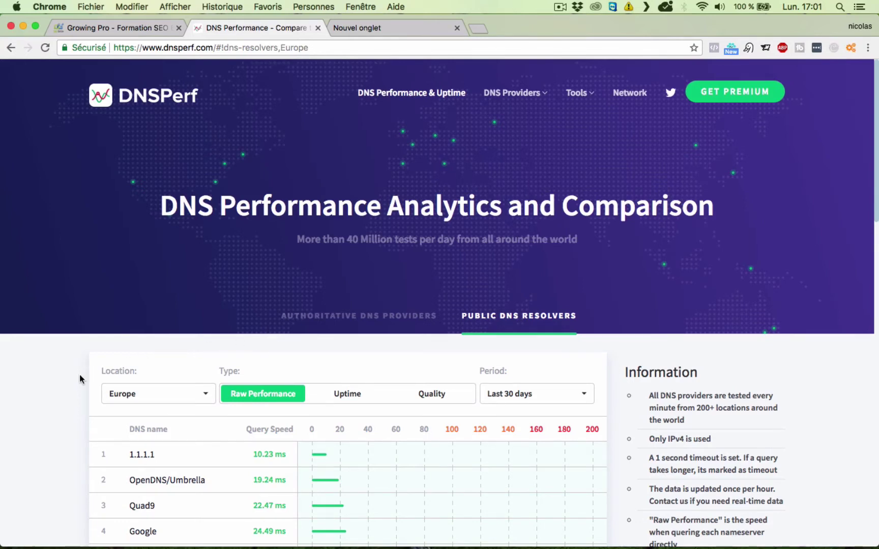
scroll(145, 180, down, 1)
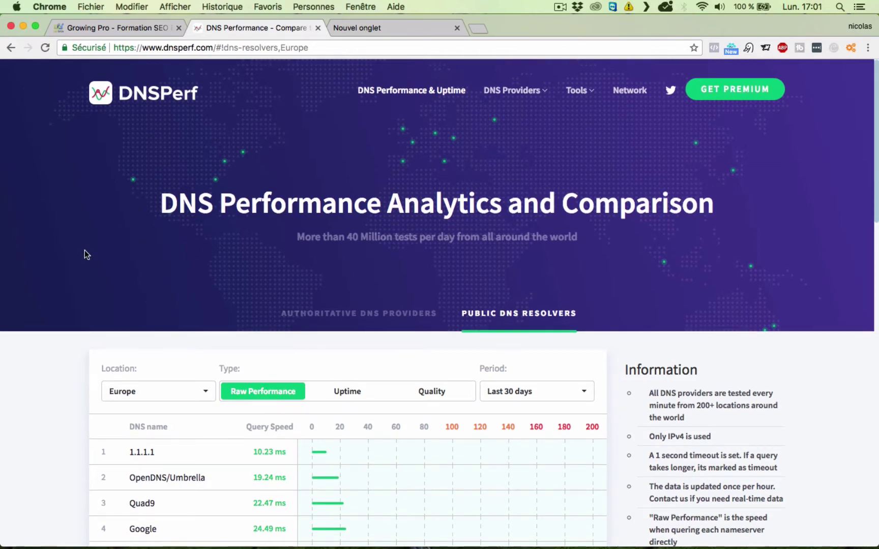
scroll(84, 255, down, 5)
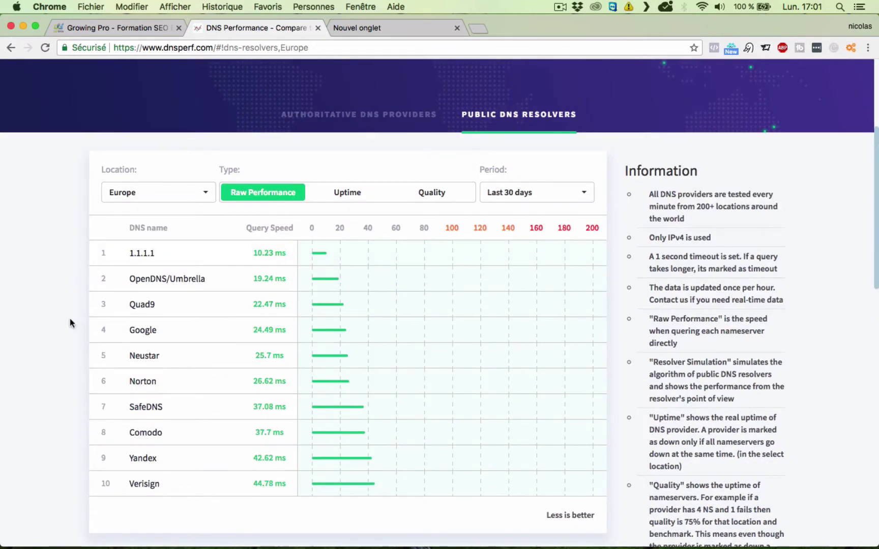
click(128, 198)
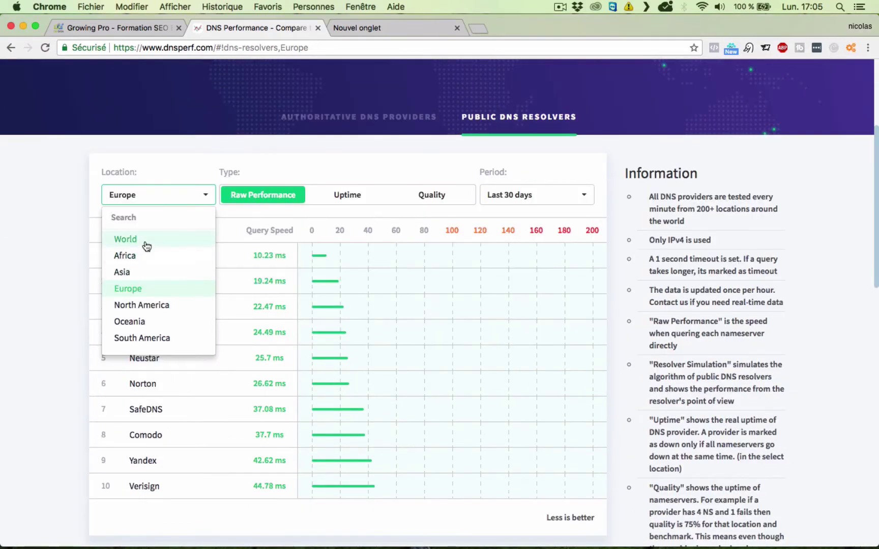
click(146, 245)
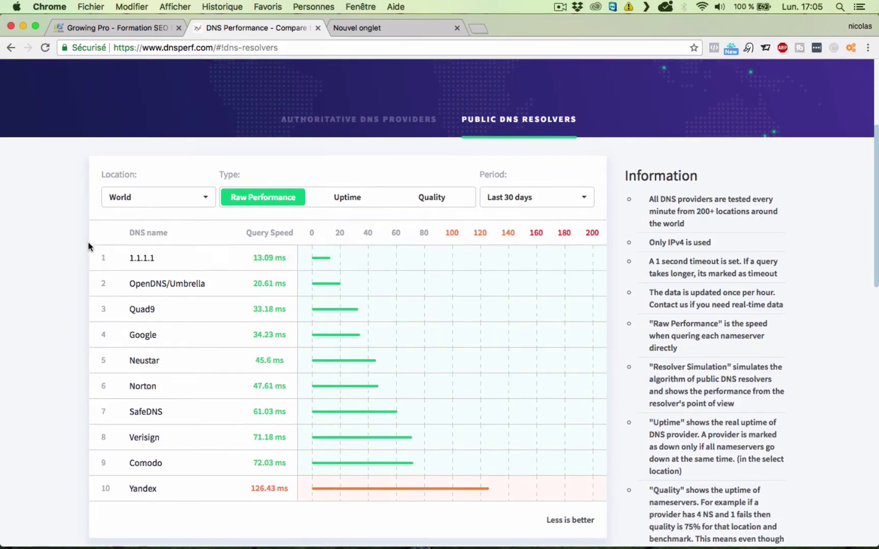
- Examine the worldwide raw performance ranking of public DNS resolvers and their query speeds
scroll(81, 247, down, 5)
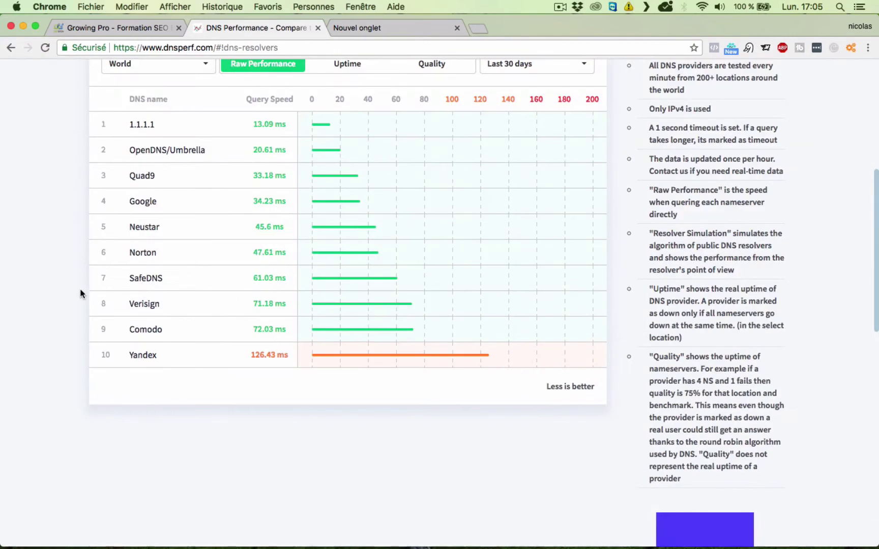
scroll(80, 293, up, 2)
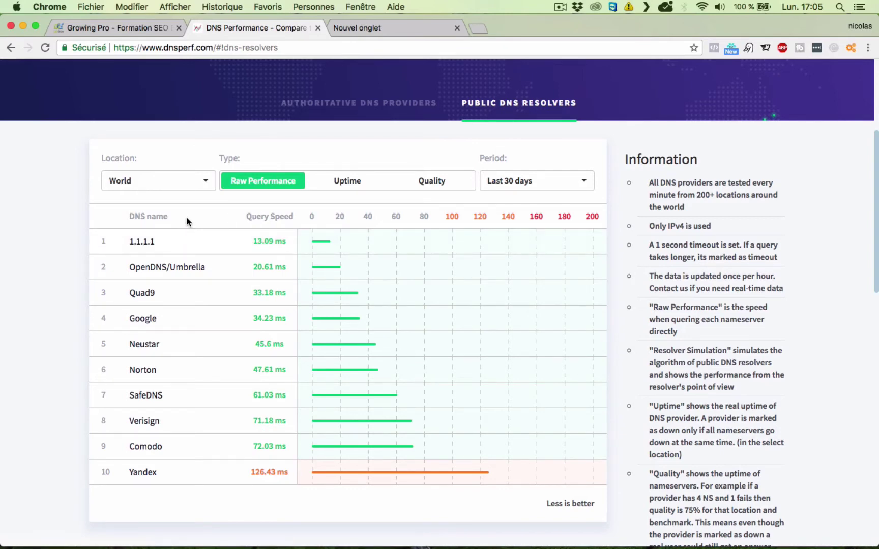
triple_click(69, 217)
click(70, 217)
triple_click(140, 216)
click(176, 216)
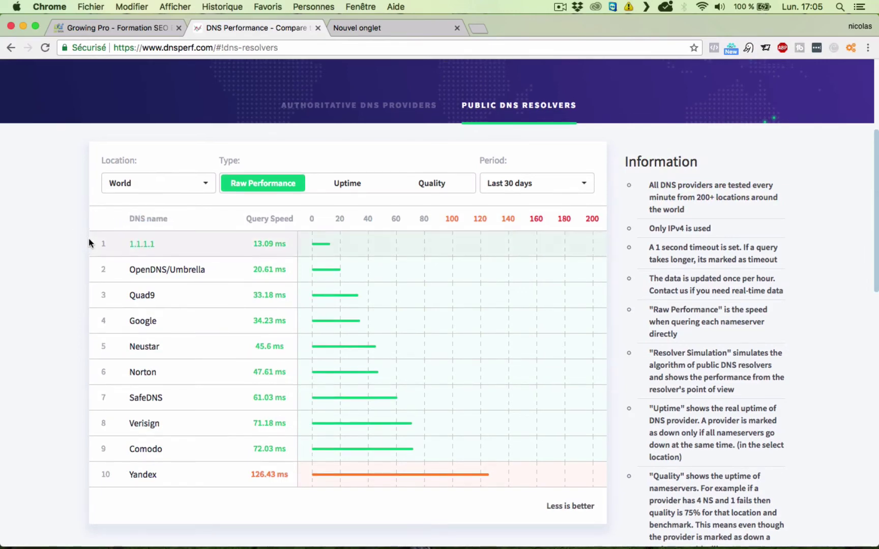
scroll(88, 238, up, 2)
scroll(87, 241, up, 4)
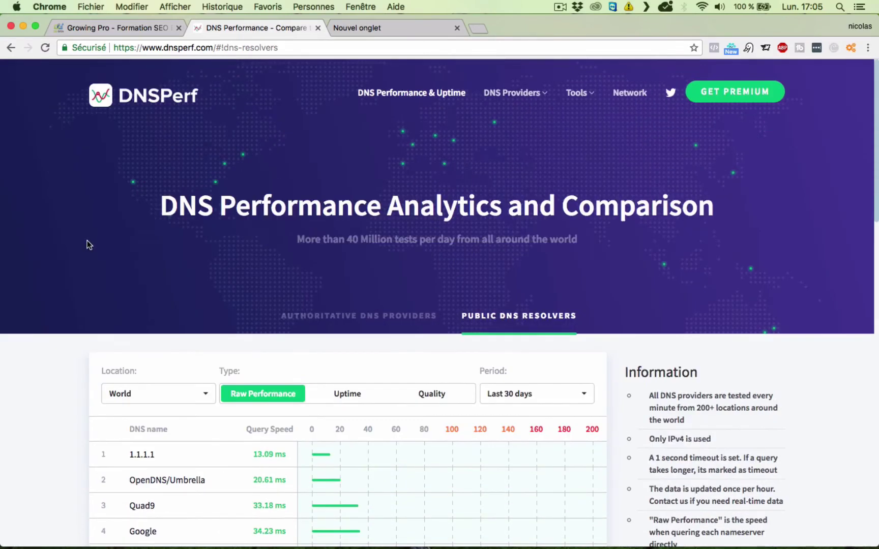
scroll(87, 245, down, 5)
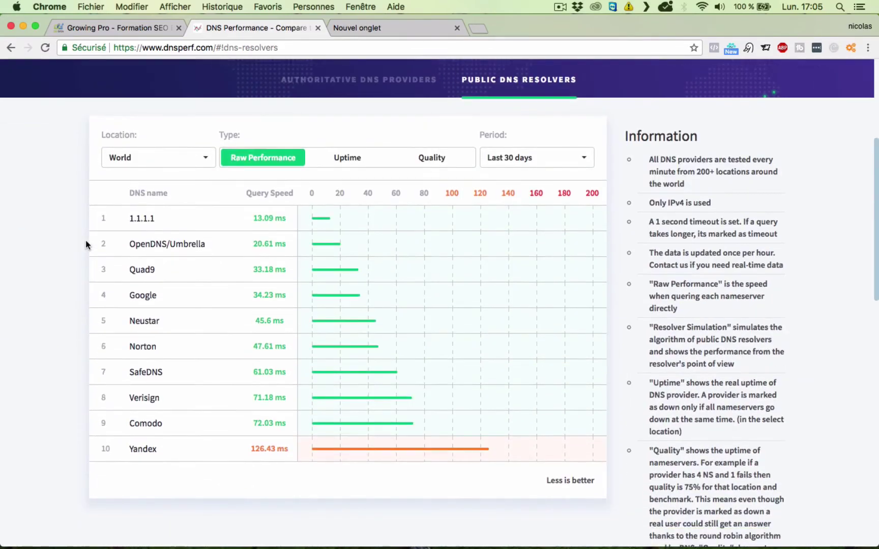
scroll(85, 244, down, 3)
scroll(86, 241, up, 4)
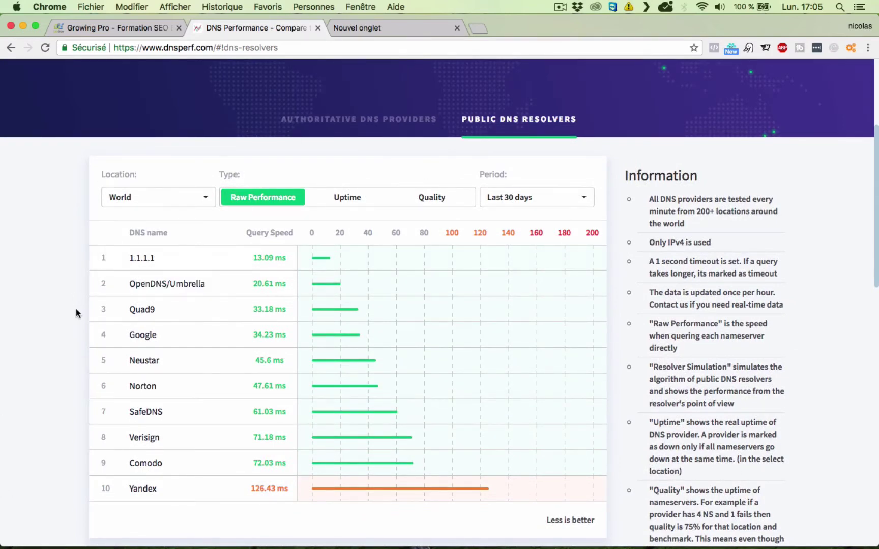
scroll(85, 258, up, 1)
scroll(85, 258, down, 4)
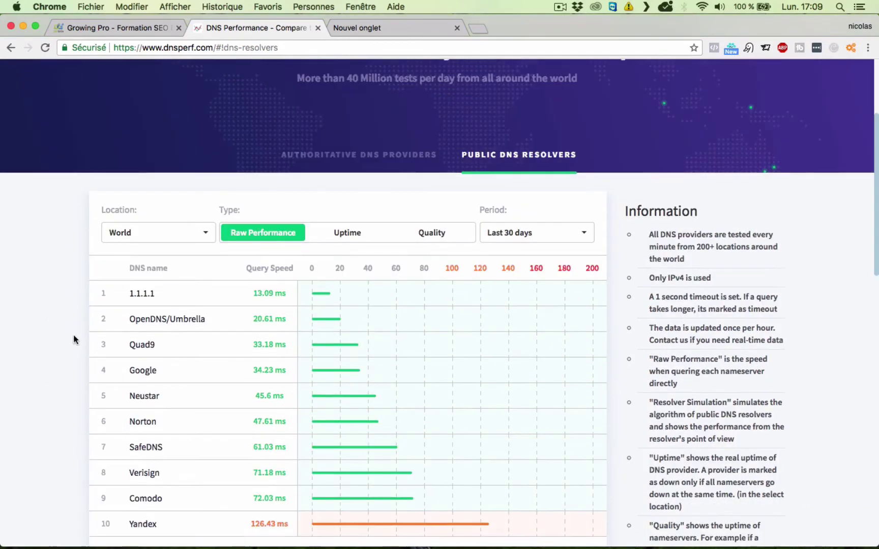
scroll(74, 340, down, 1)
scroll(74, 340, down, 3)
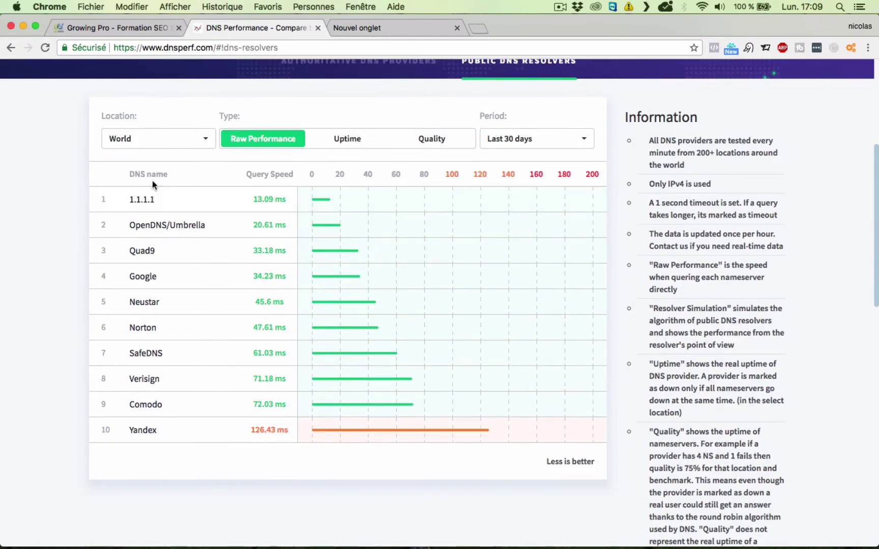
- Highlight Google's entry in the resolver ranking and compare its query speed with the top-ranked resolvers
drag(168, 277, 124, 279)
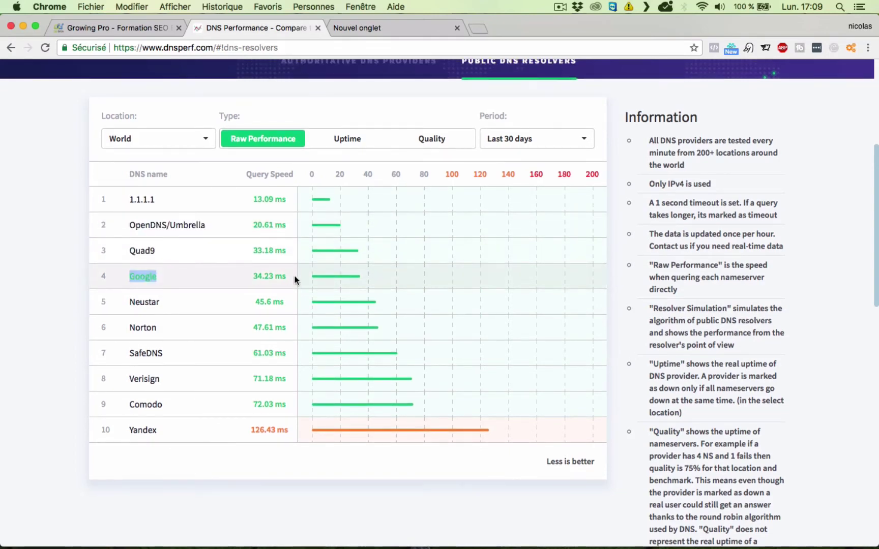
drag(294, 278, 88, 272)
click(83, 275)
scroll(86, 260, up, 3)
scroll(87, 265, up, 3)
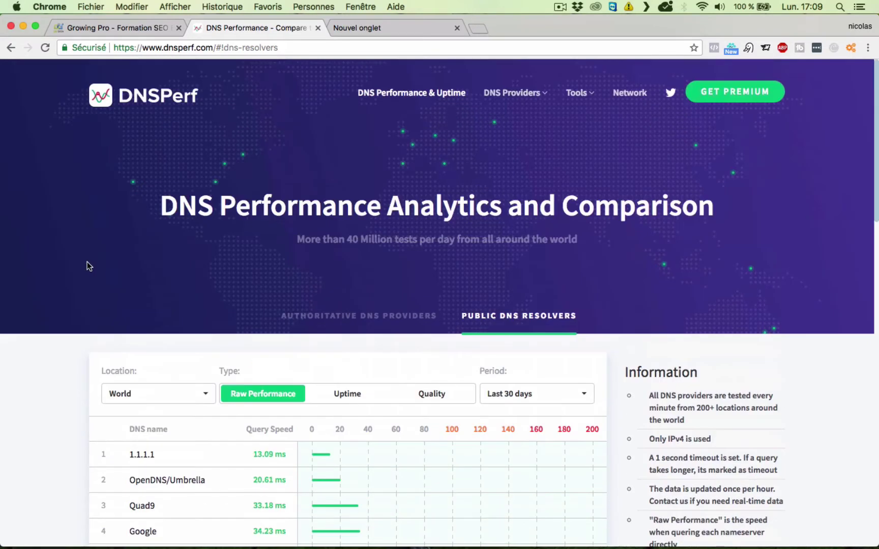
scroll(80, 327, down, 5)
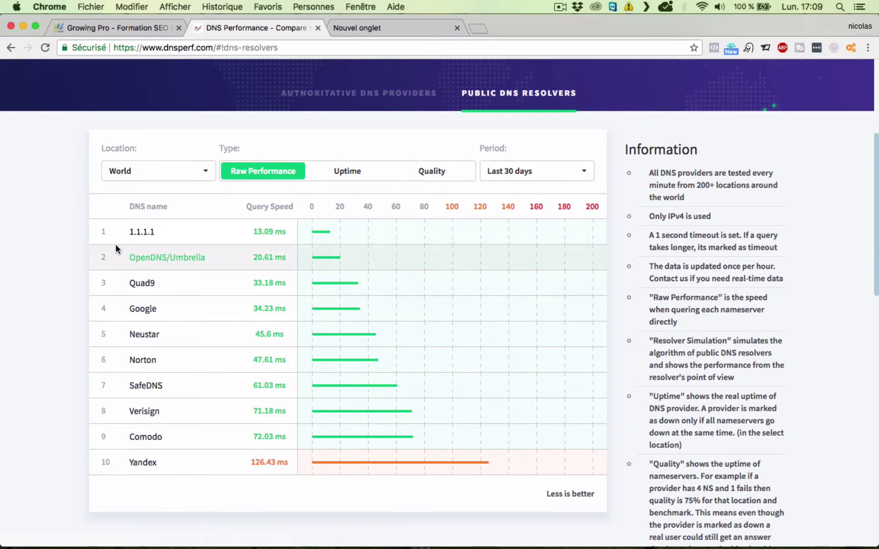
scroll(82, 231, up, 5)
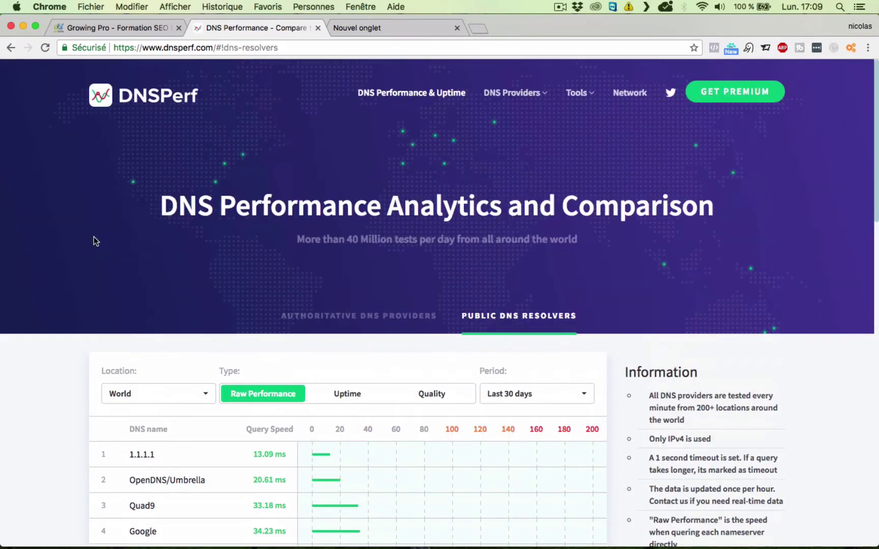
- Review DNSPerf's page heading and test description, highlighting the "DNS Performance Analytics and Comparison" text
drag(97, 221, 659, 247)
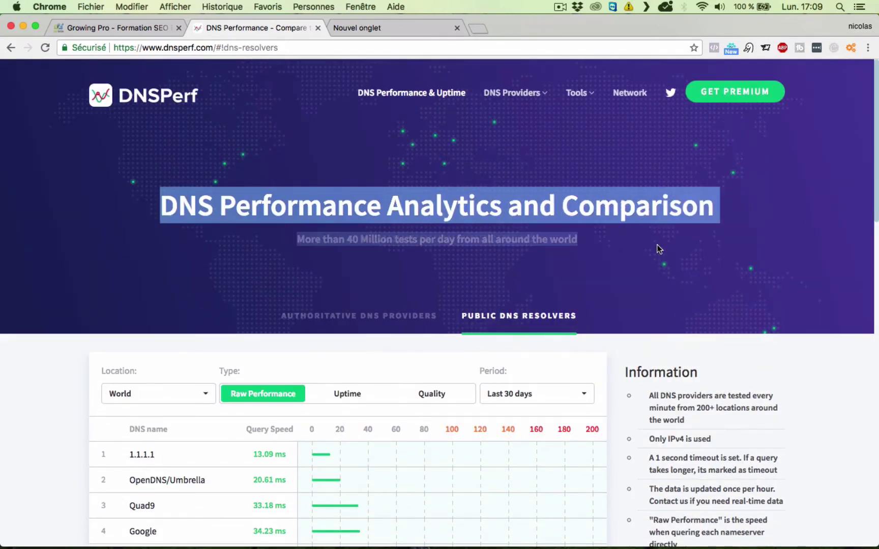
click(659, 248)
drag(642, 321, 102, 165)
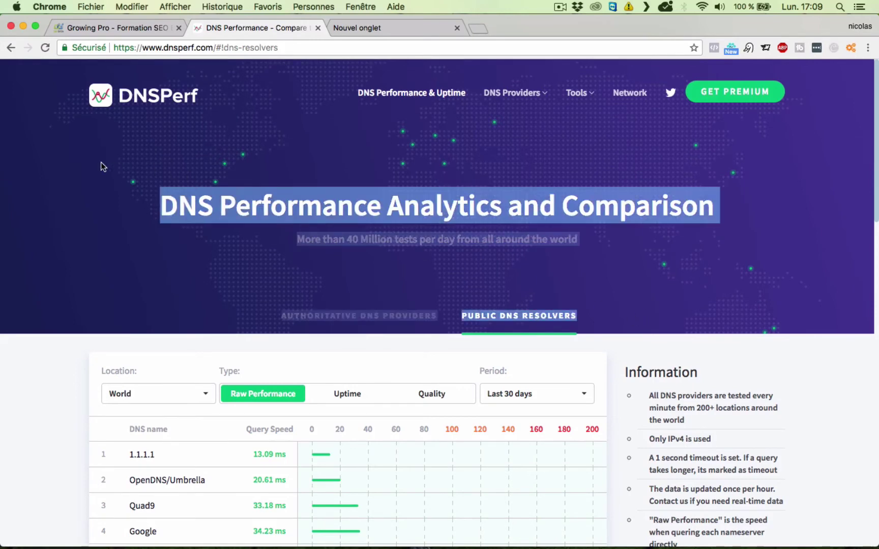
click(102, 166)
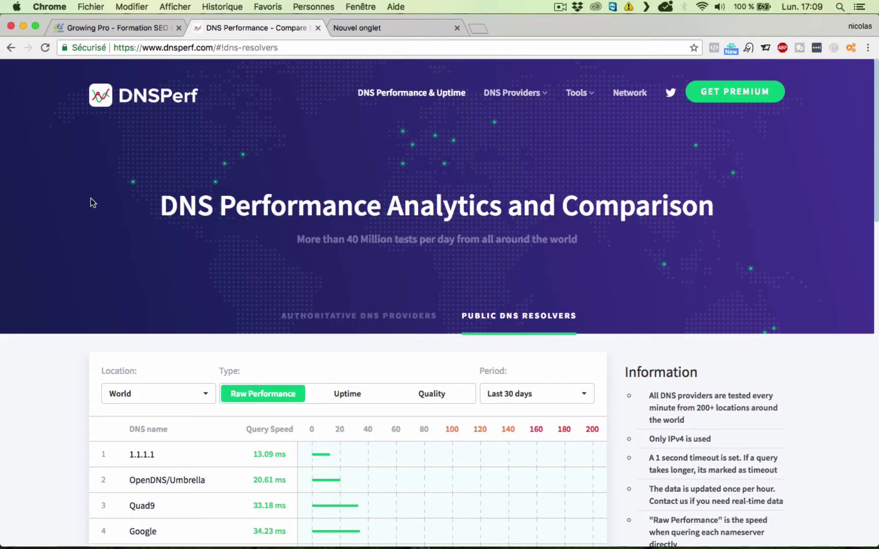
scroll(219, 97, down, 1)
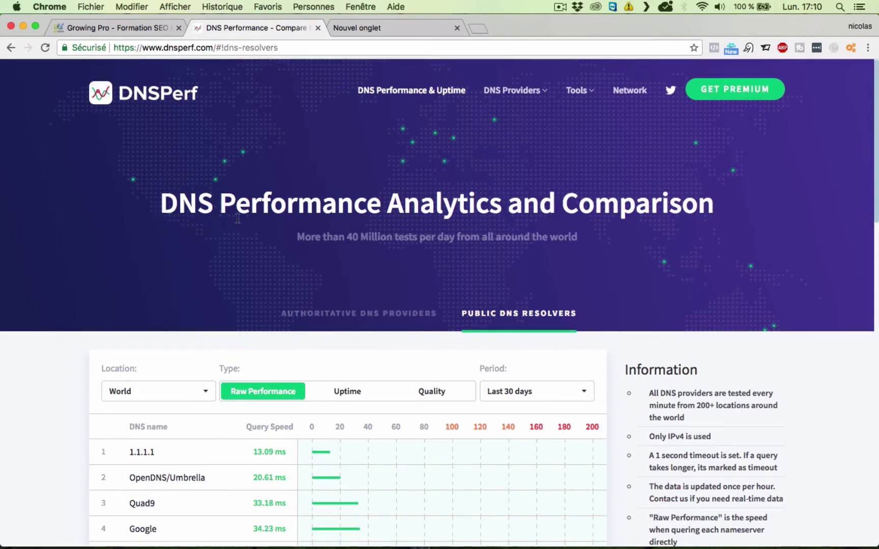
drag(156, 203, 580, 282)
click(579, 283)
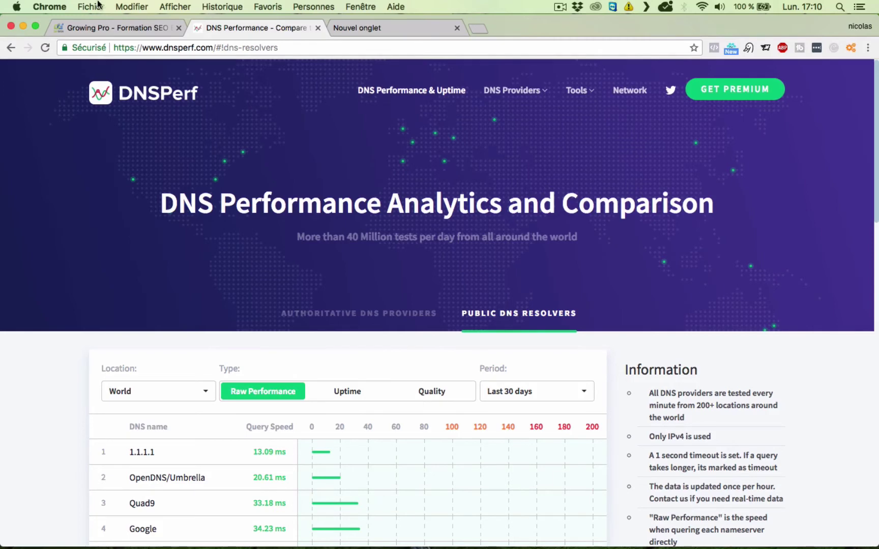
- Search Google for "dns 1.1.1.1" in a new browser tab
click(479, 28)
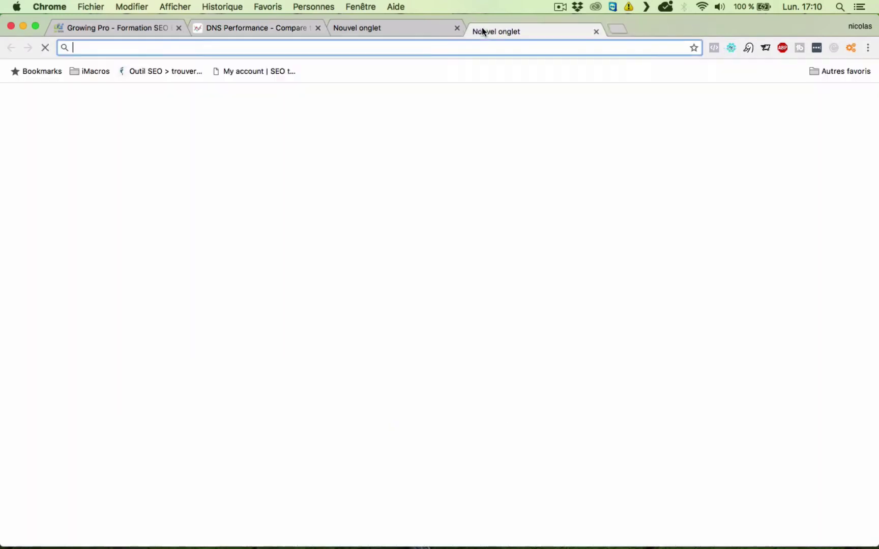
text(d)
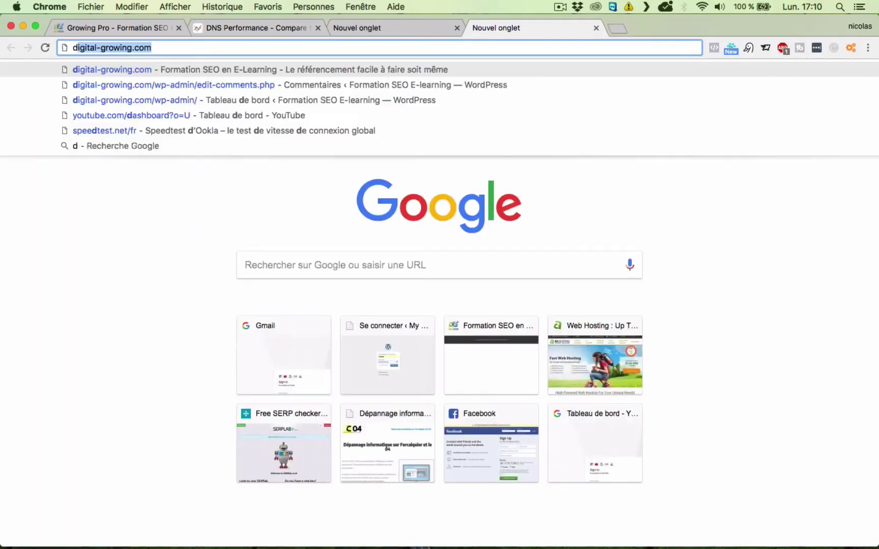
text(ns 1)
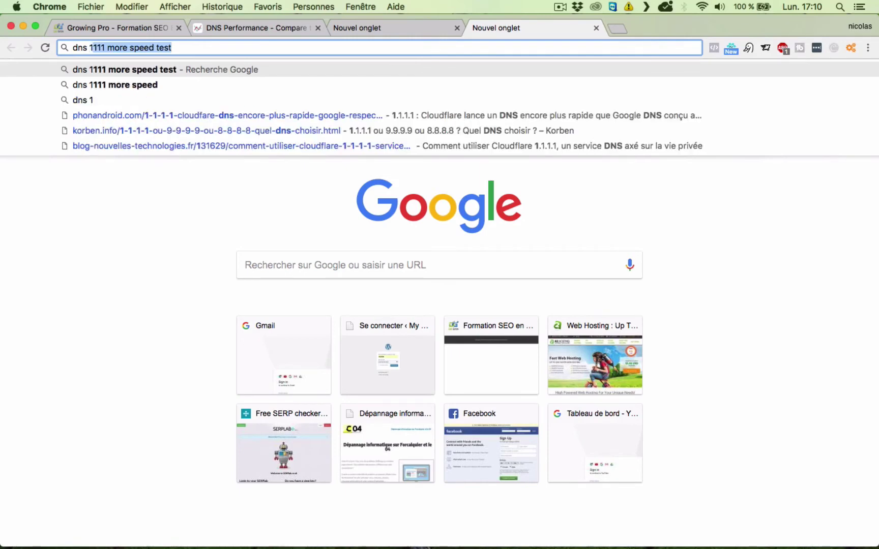
text(.)
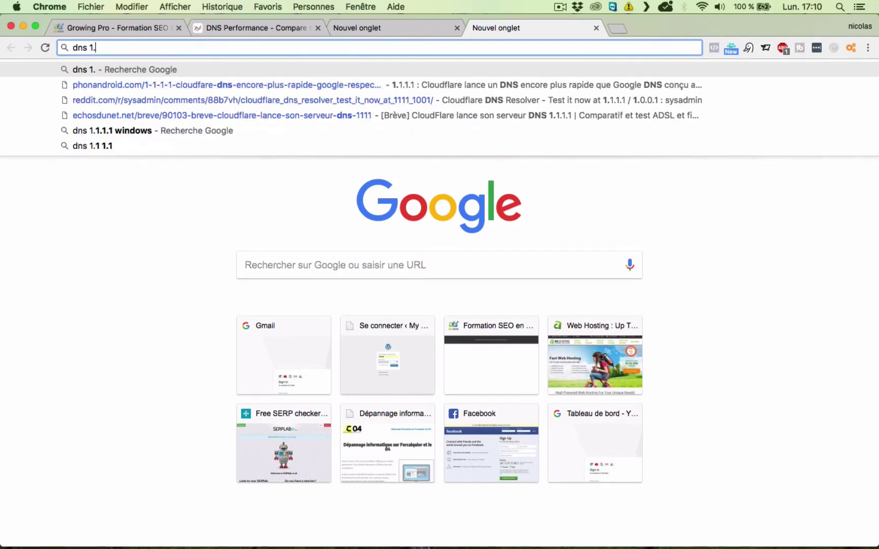
text(1.1.)
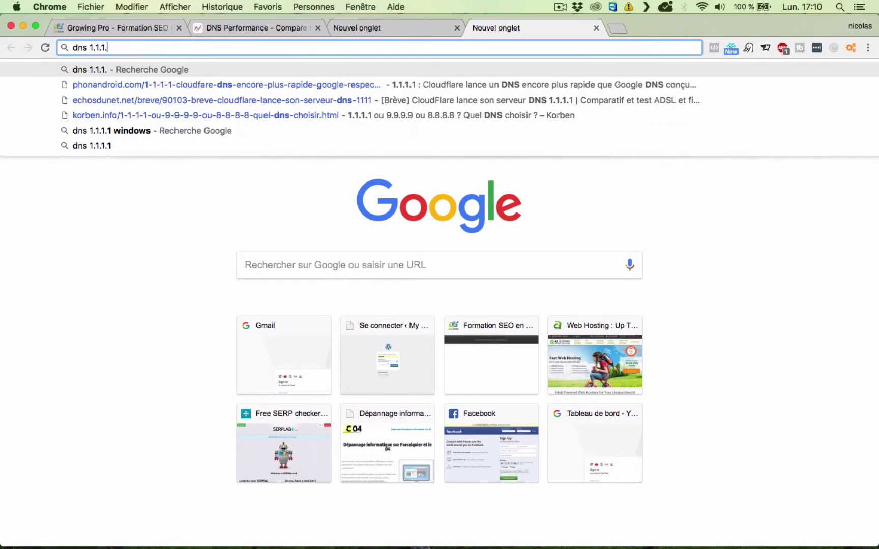
text(1)
key(Return)
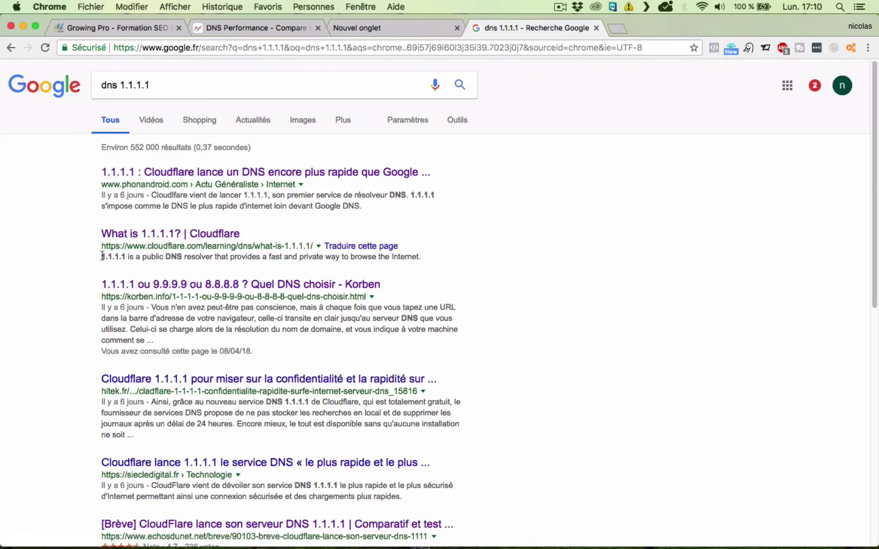
- Open Cloudflare's "What is 1.1.1.1?" search result and review the article, including its Query Speed comparison chart
click(276, 248)
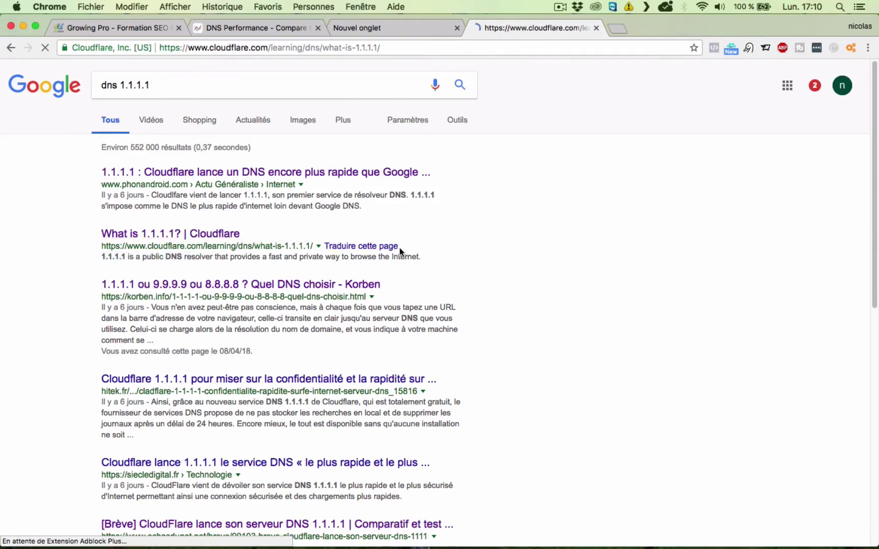
scroll(366, 267, down, 3)
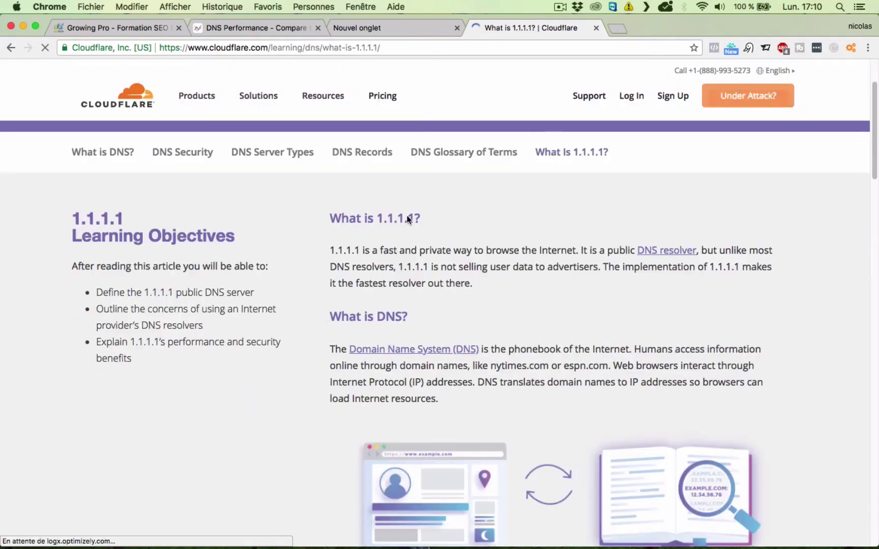
scroll(409, 320, down, 10)
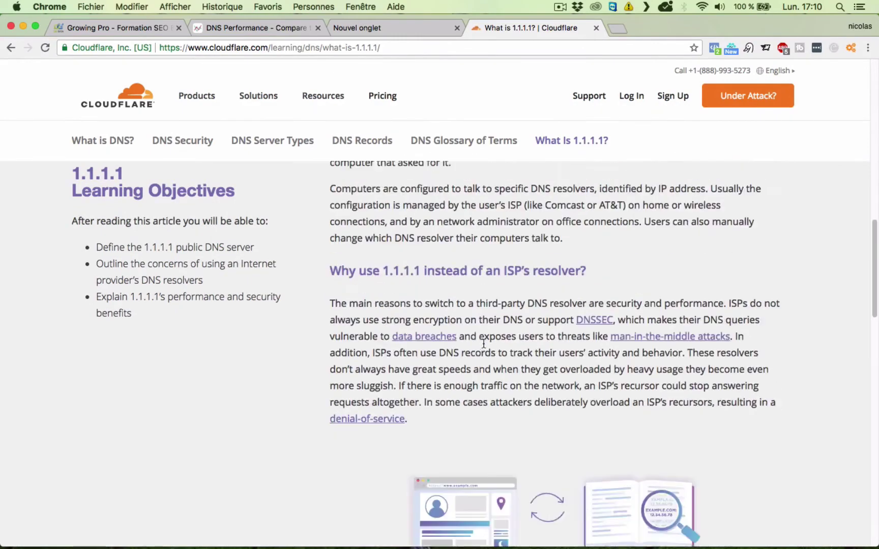
scroll(483, 344, down, 15)
scroll(381, 329, up, 5)
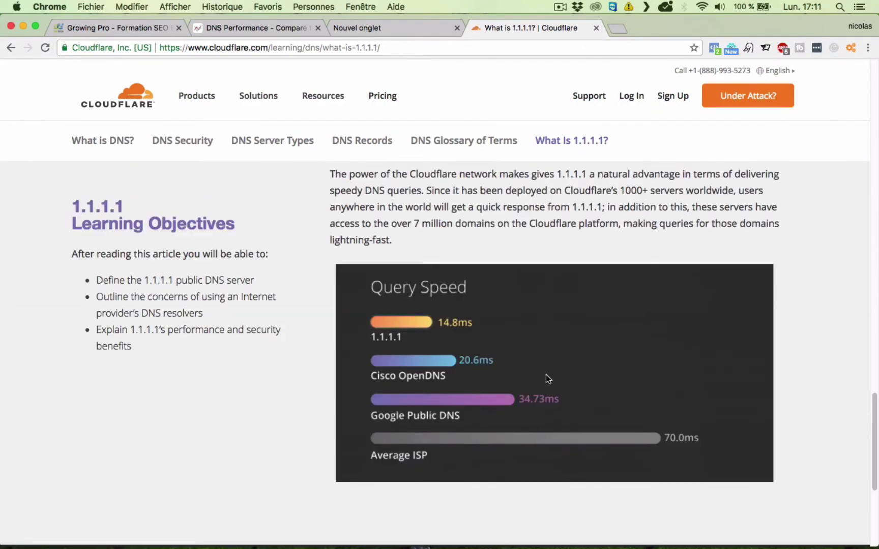
scroll(546, 379, up, 15)
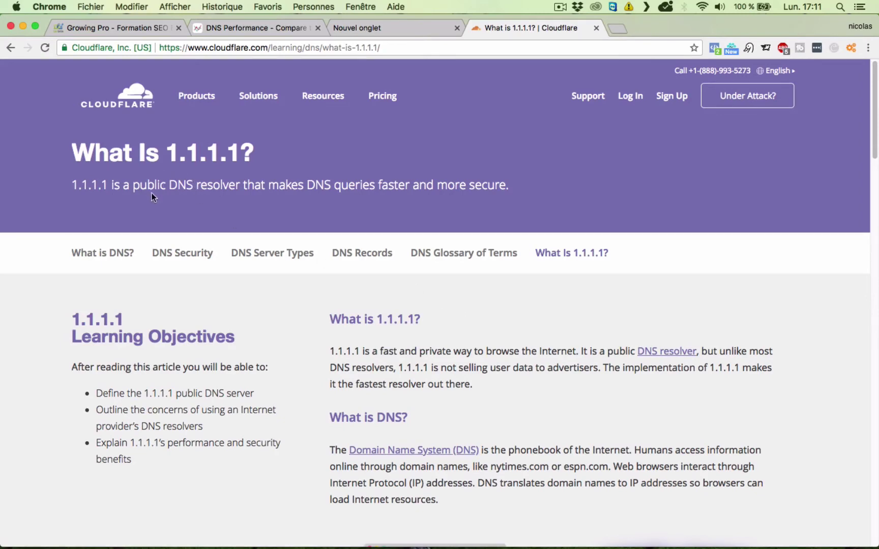
- Open the DNS settings of the Wi-Fi connection from the Réseau section of Préférences Système
click(16, 7)
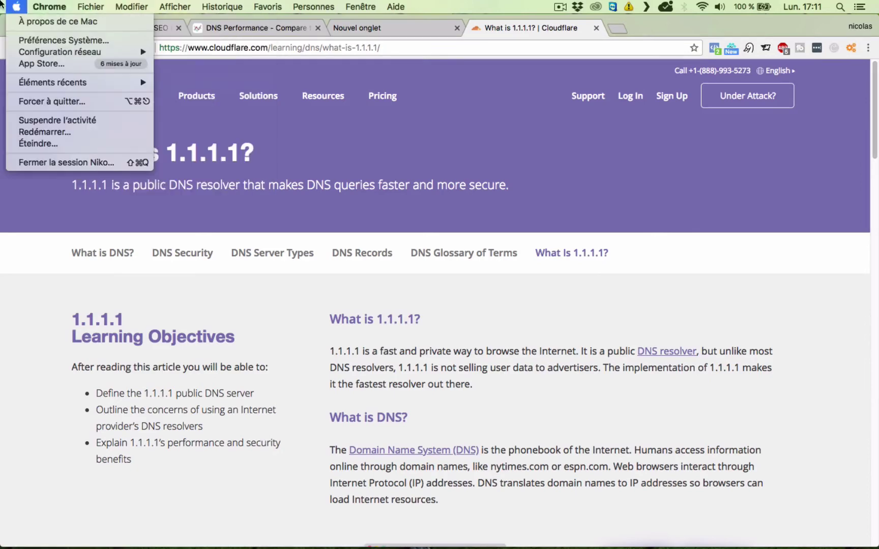
click(73, 122)
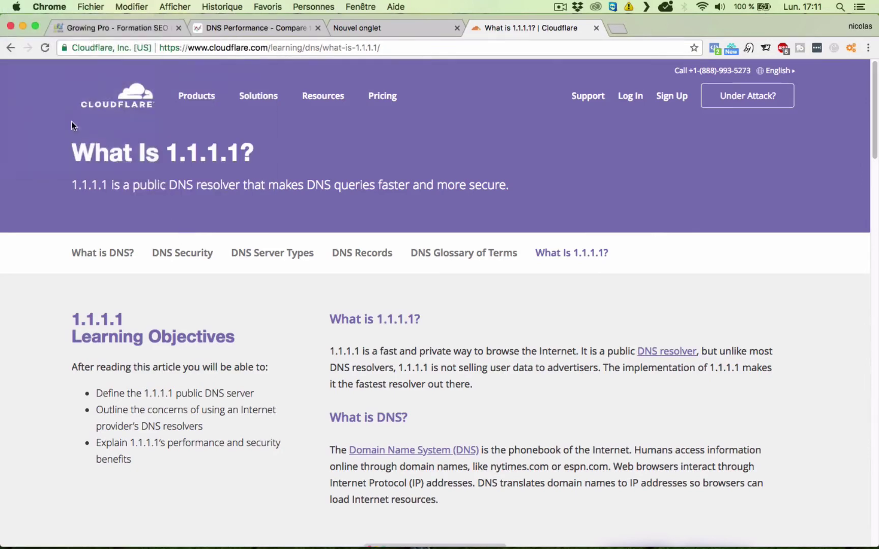
click(16, 8)
mouse_move(49, 53)
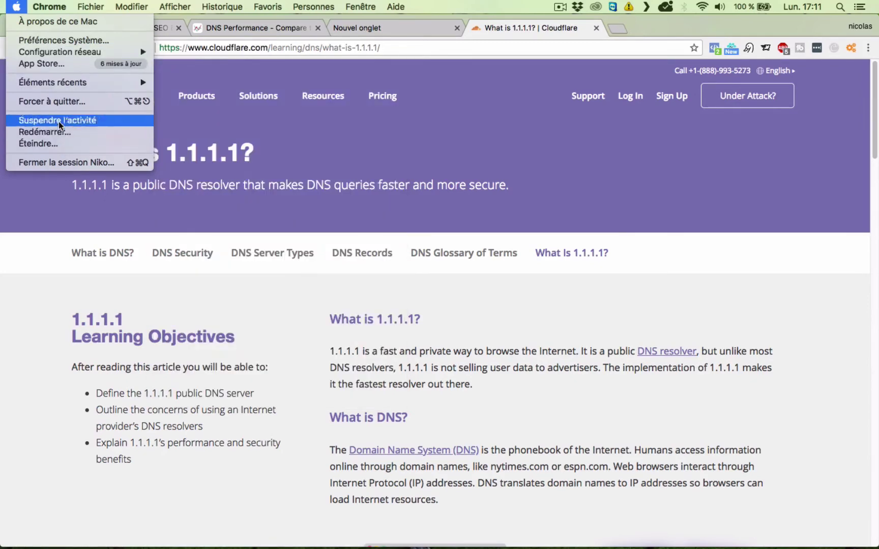
click(65, 45)
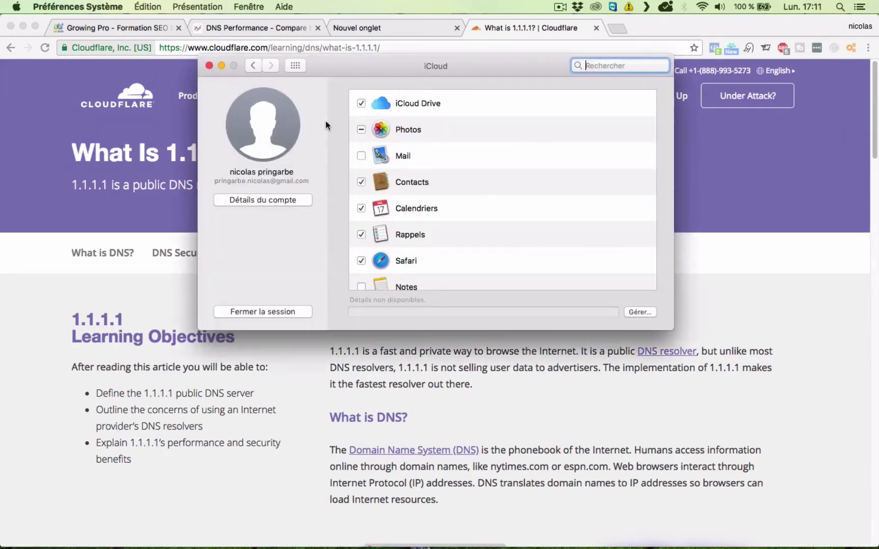
click(252, 65)
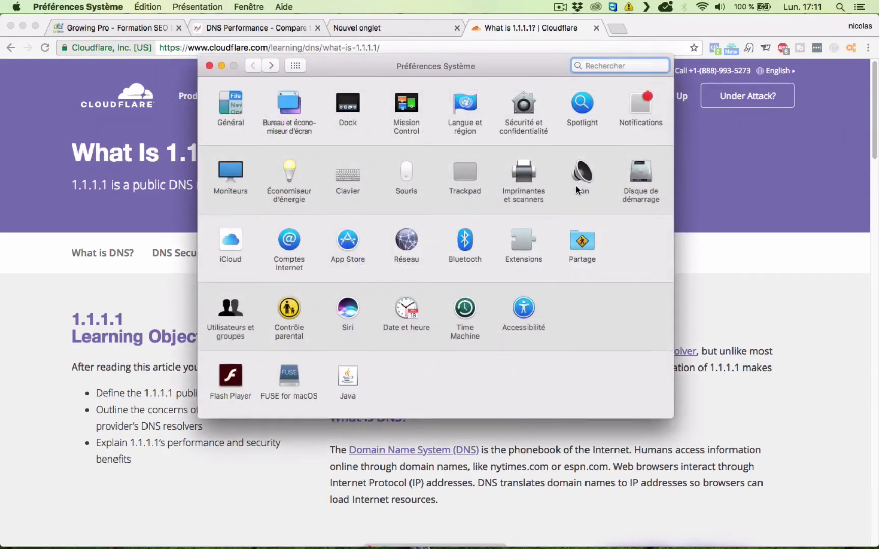
click(401, 246)
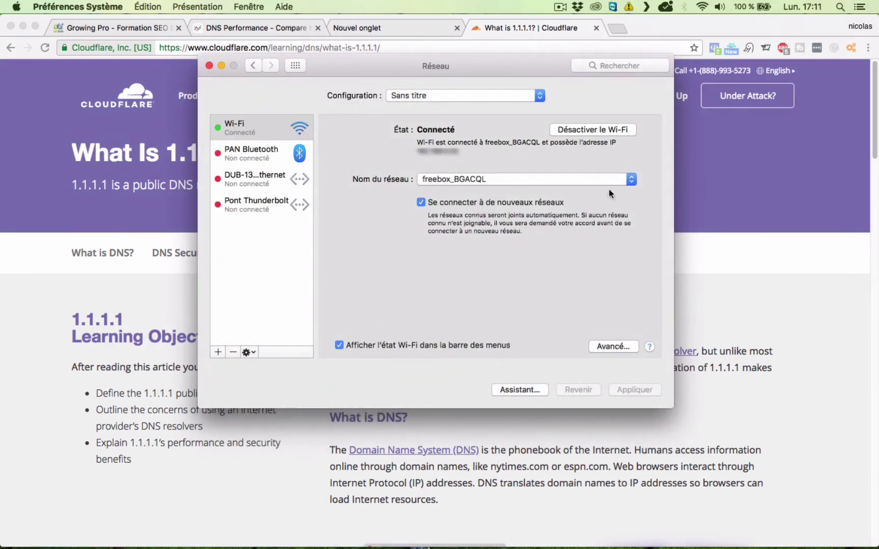
click(614, 347)
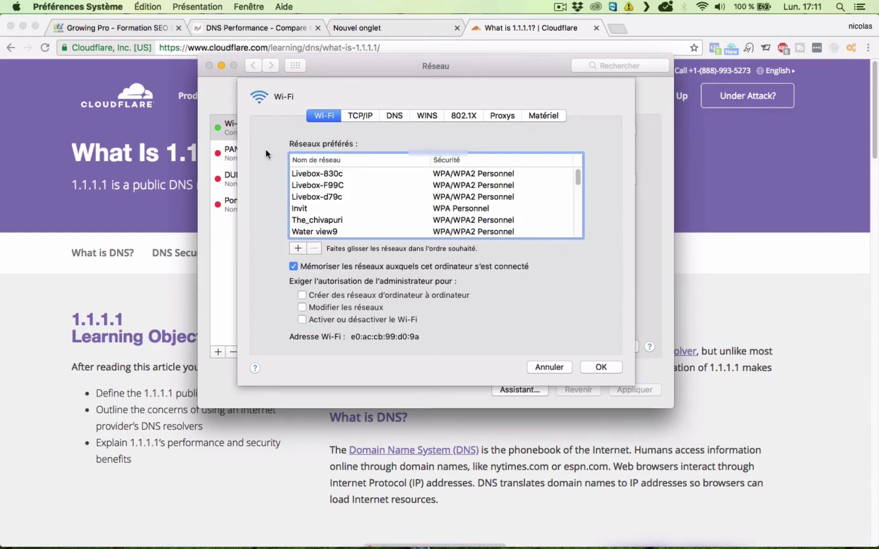
click(391, 116)
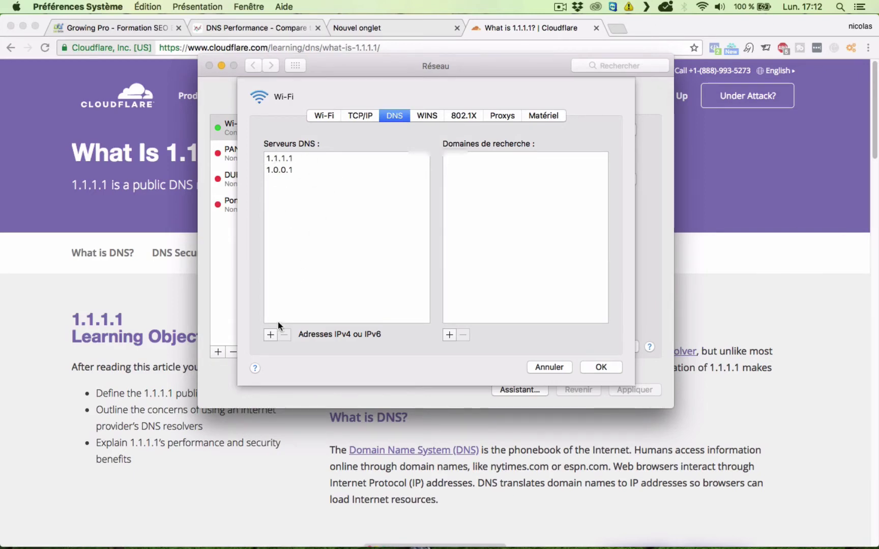
- Replace the existing entries in the Wi-Fi connection's DNS server list with 1.1.1.1
click(271, 335)
click(283, 335)
click(284, 336)
click(283, 336)
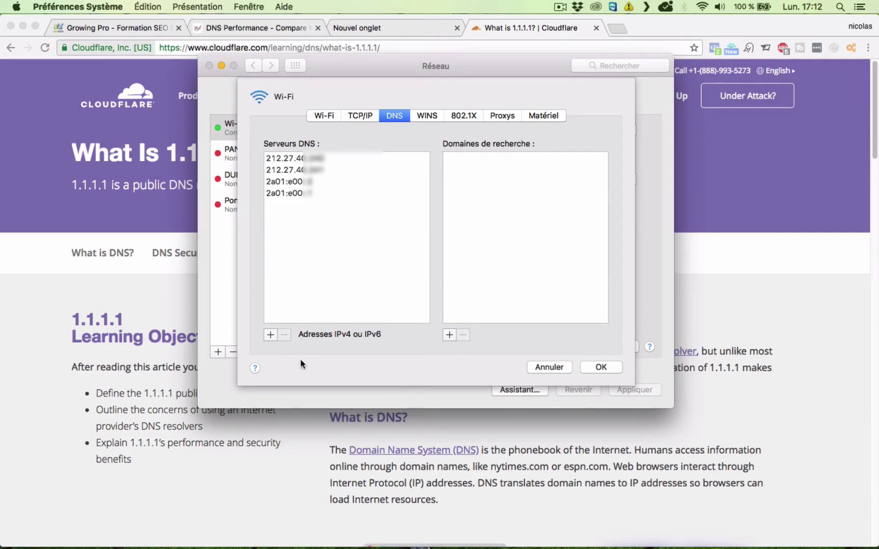
click(271, 336)
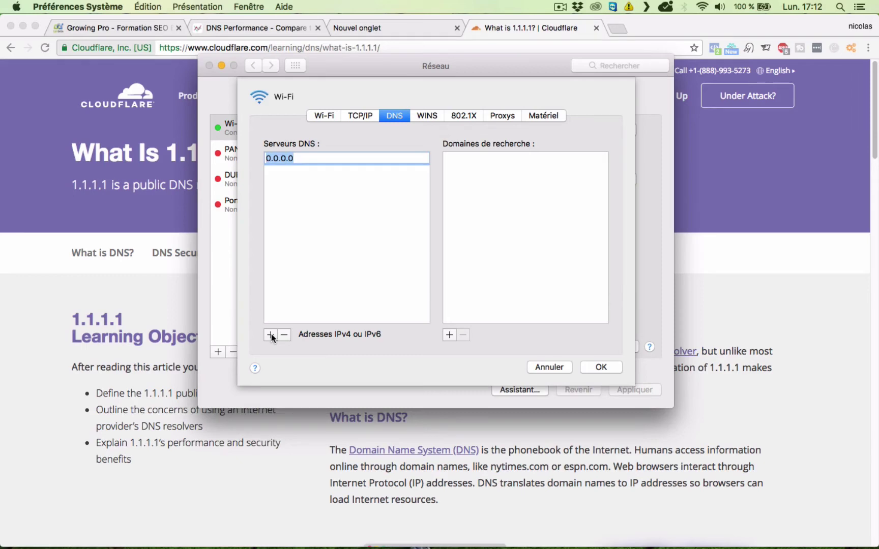
text(1.1.1.1)
- Add 1.0.0.1 as the second DNS server for the Wi-Fi connection and apply the network changes
click(269, 336)
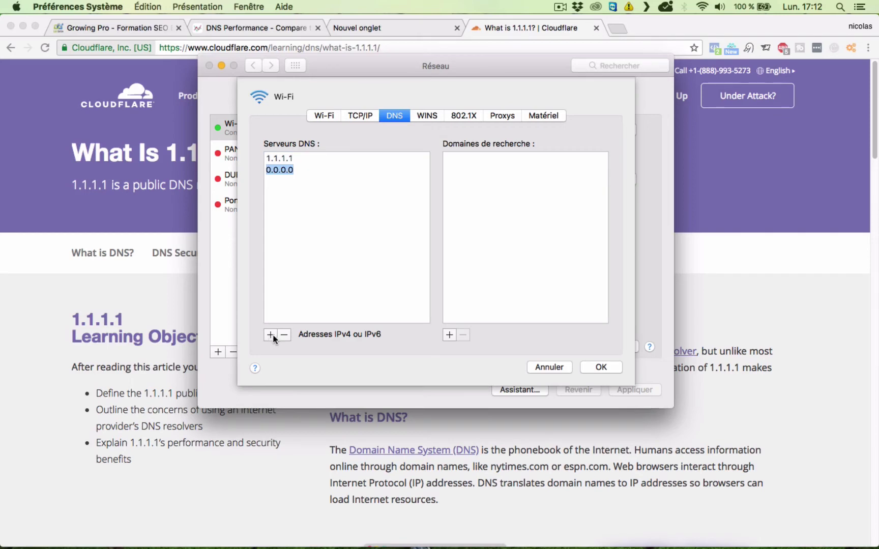
key(Left)
key(BackSpace)
text(1)
key(Right)
key(Right)
key(Right)
key(Right)
key(Right)
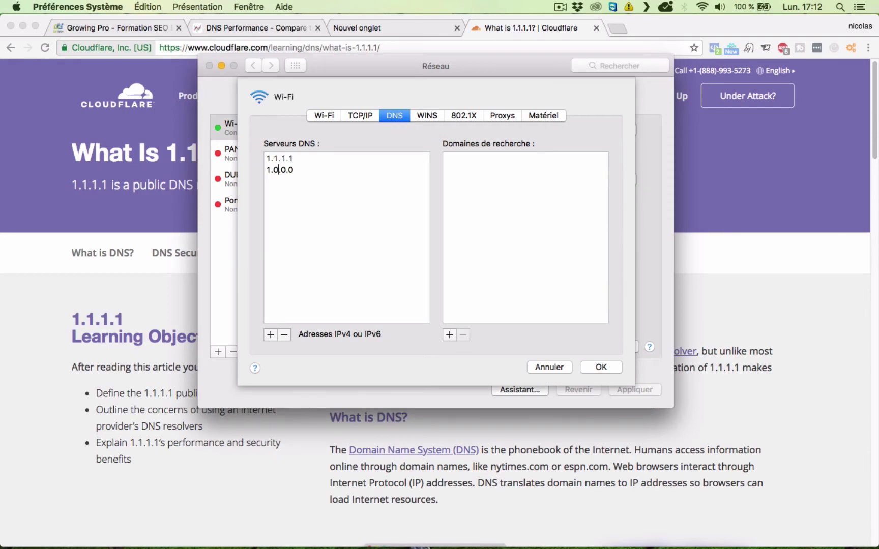
key(BackSpace)
text(1)
click(605, 368)
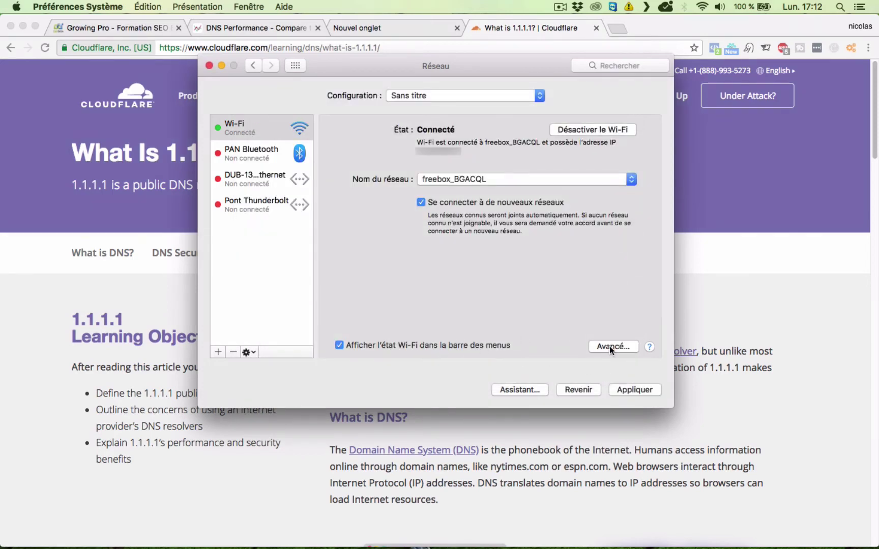
click(636, 390)
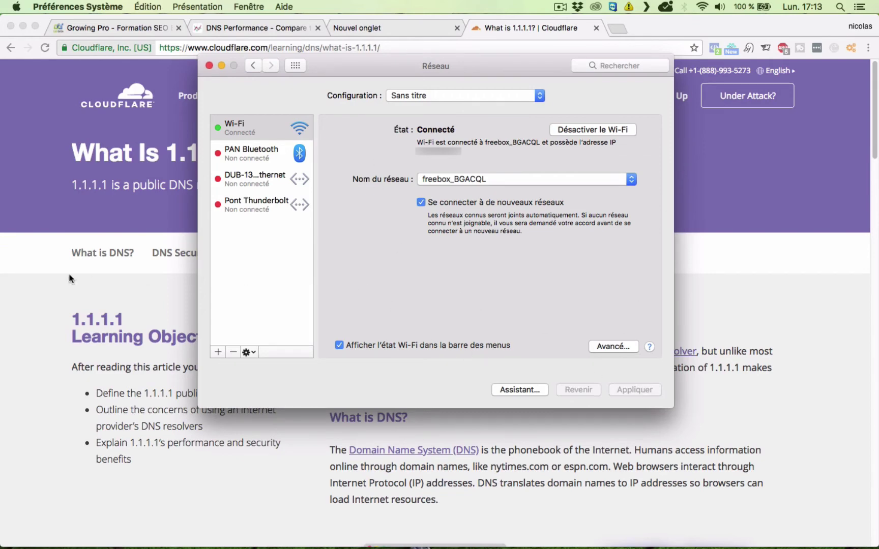
click(55, 264)
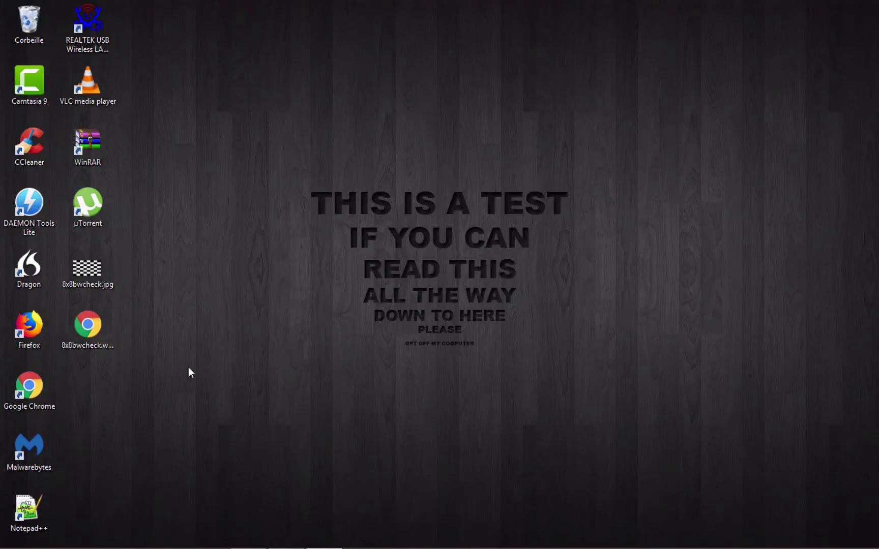
- On the Windows computer, search the installed applications for "panne" and open Panneau de configuration
mouse_move(98, 548)
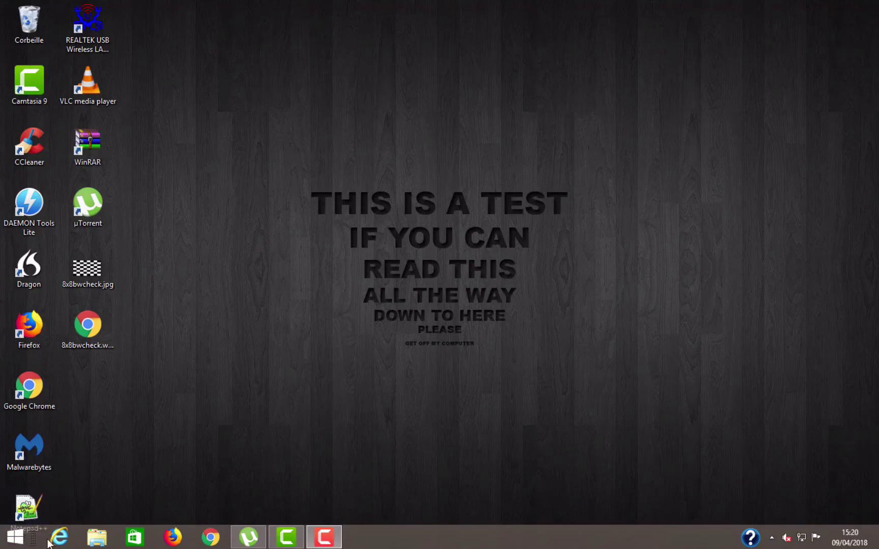
click(16, 535)
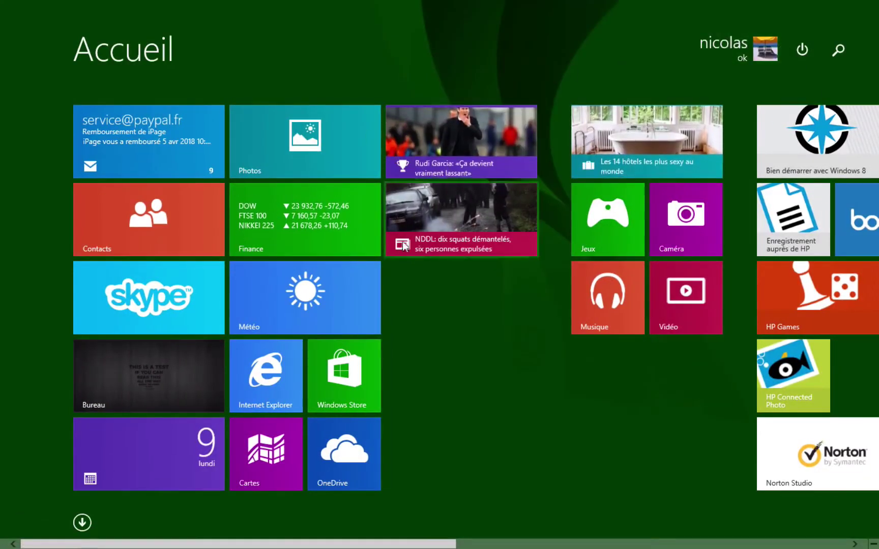
click(82, 522)
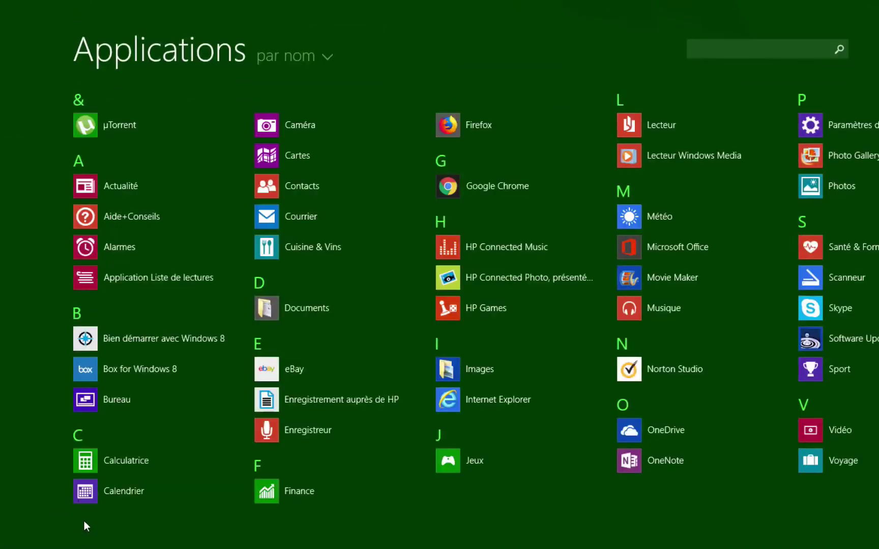
scroll(804, 328, down, 5)
scroll(433, 318, up, 5)
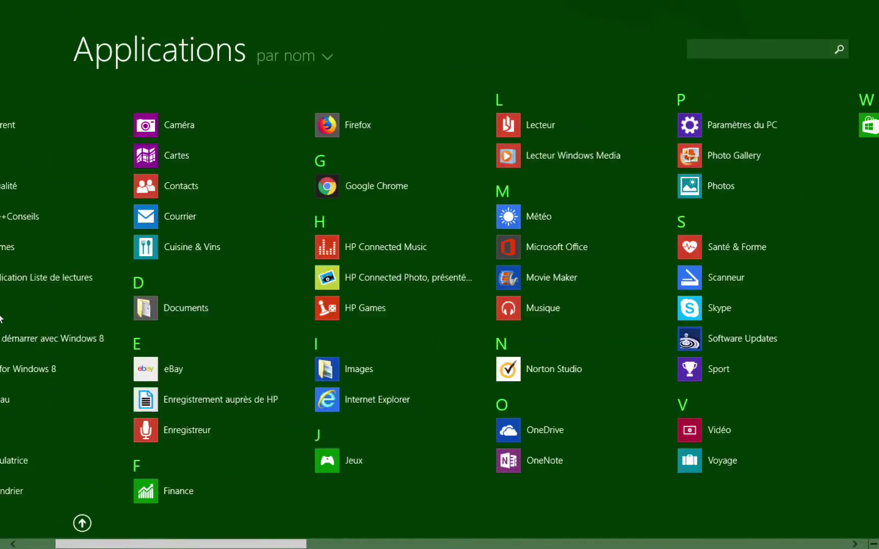
click(753, 51)
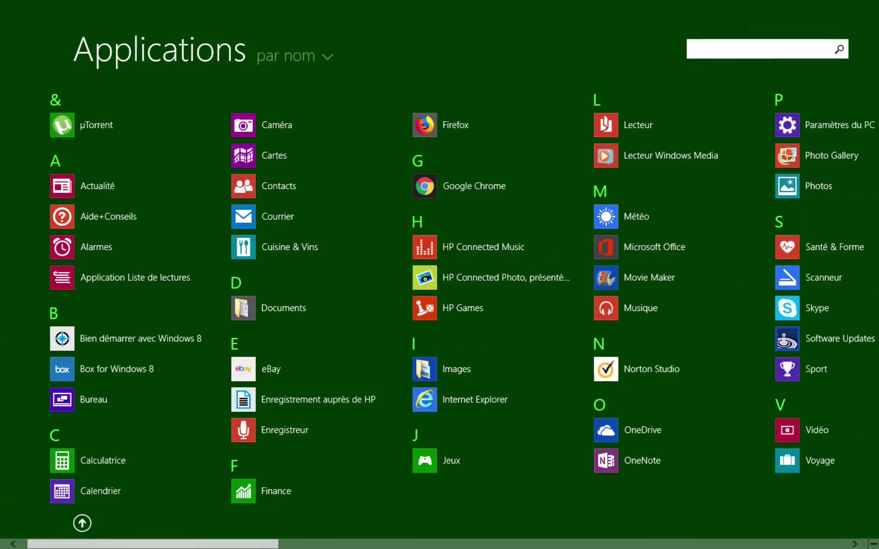
text(panne)
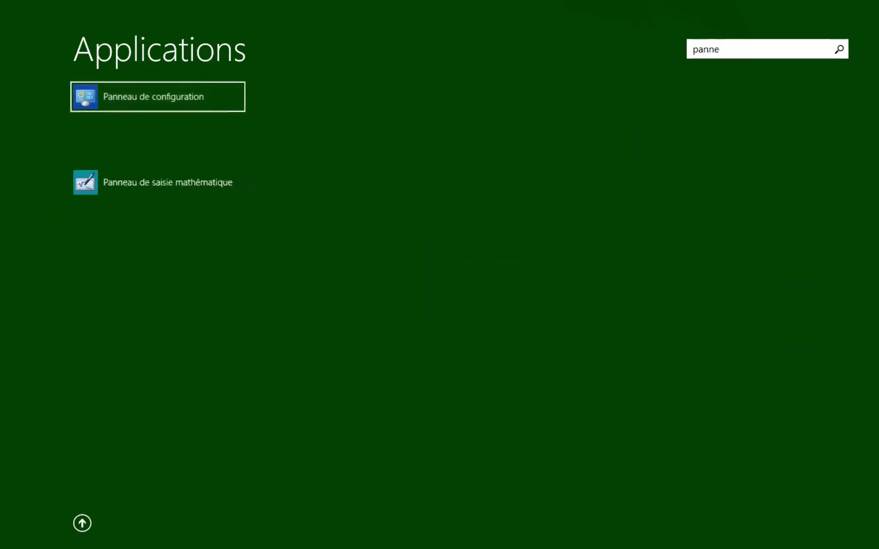
click(164, 96)
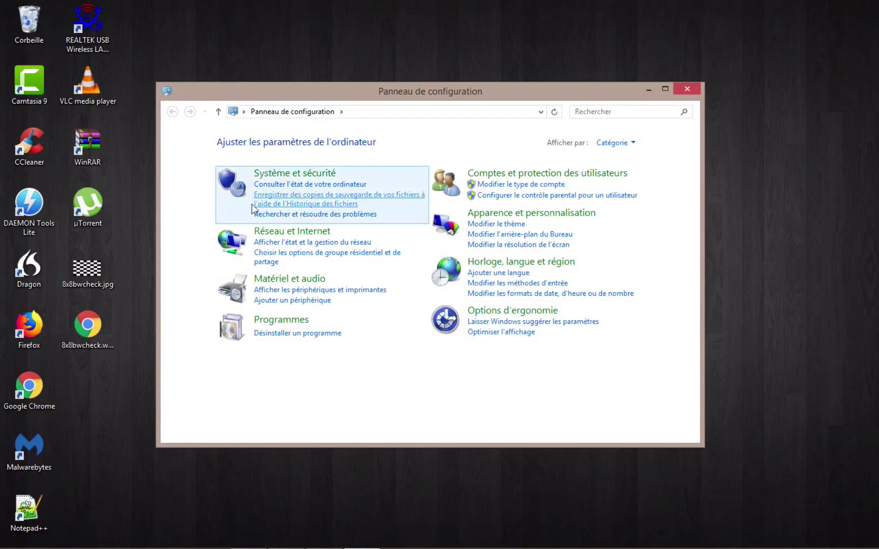
- Open Centre Réseau et partage from the Réseau et Internet category
click(280, 233)
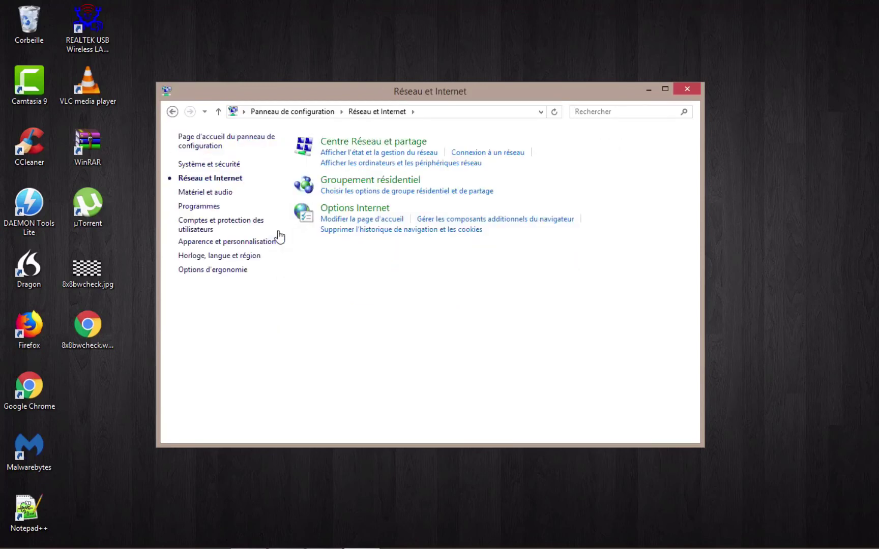
click(375, 146)
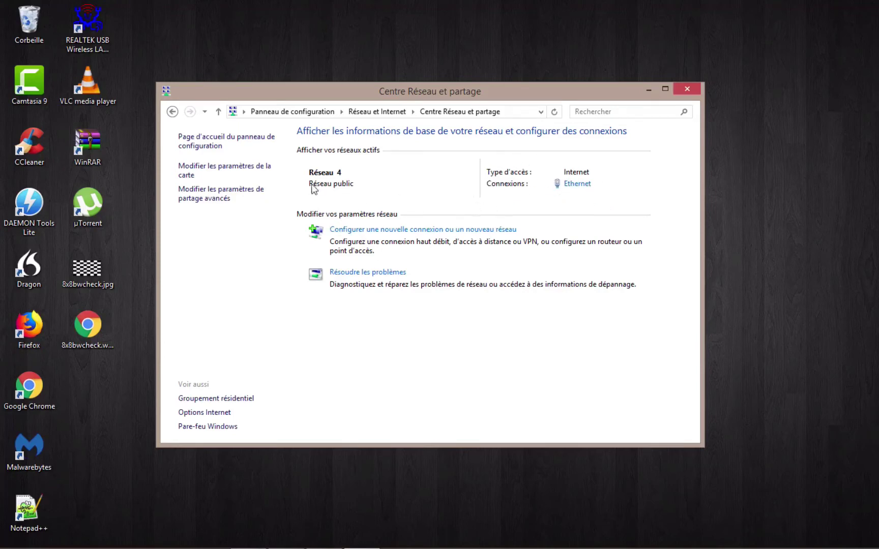
- Go to the network adapter settings and open the properties of the Ethernet connection
click(233, 173)
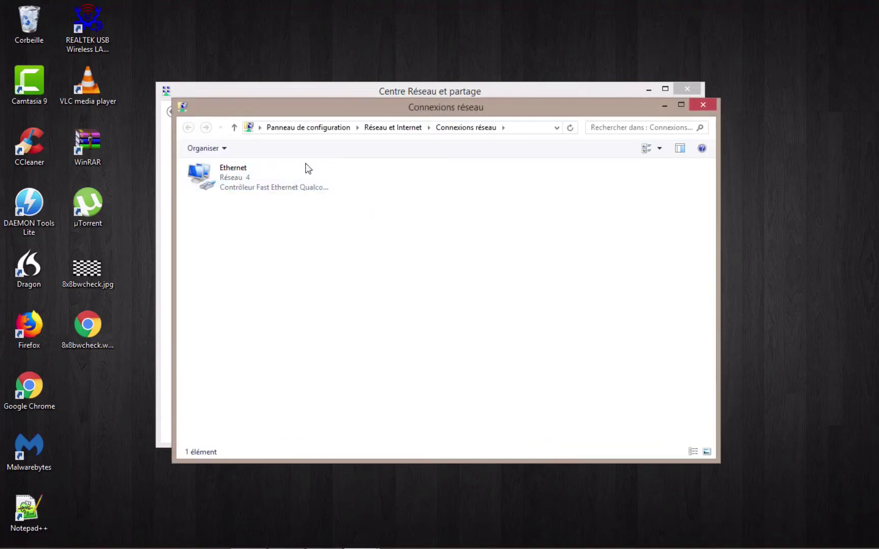
click(260, 187)
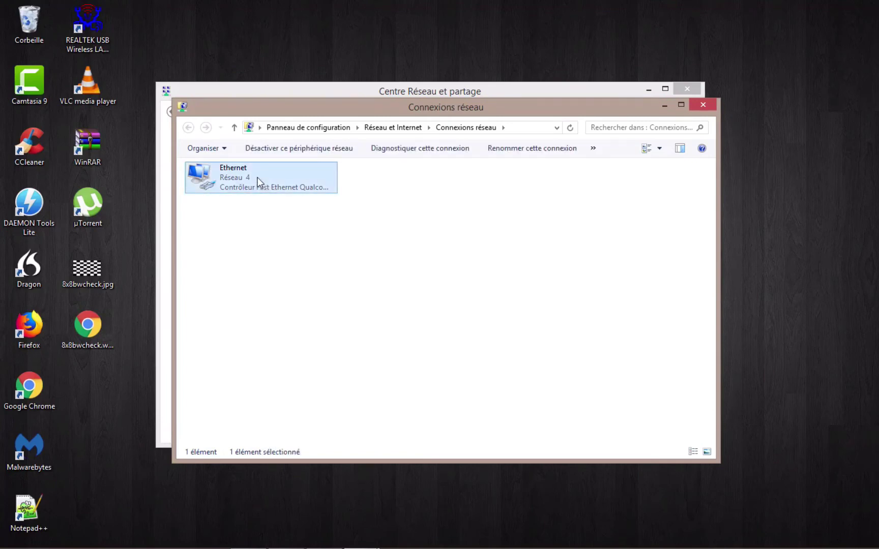
right_click(258, 178)
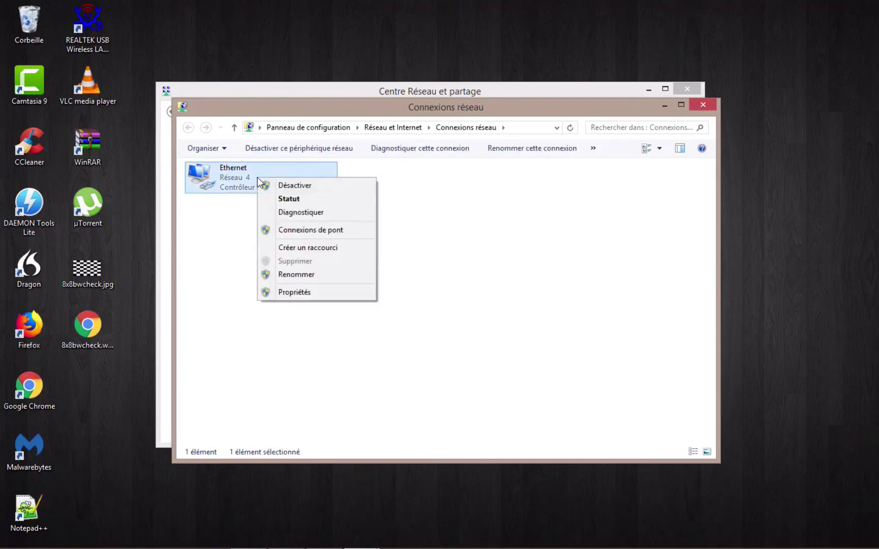
click(304, 294)
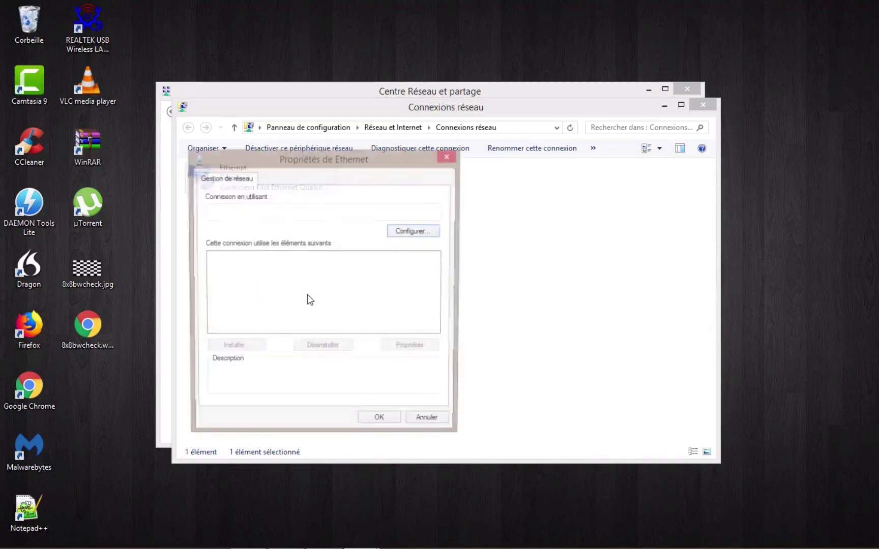
click(453, 161)
click(591, 148)
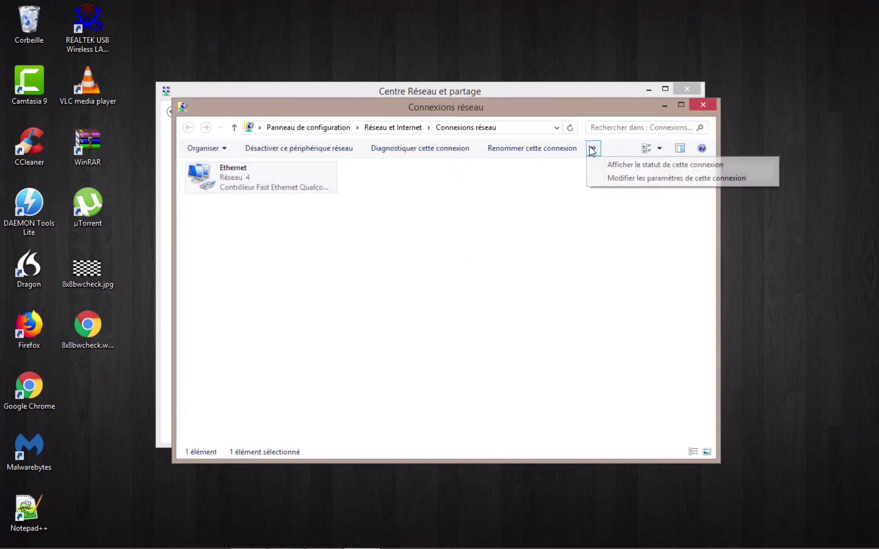
click(613, 184)
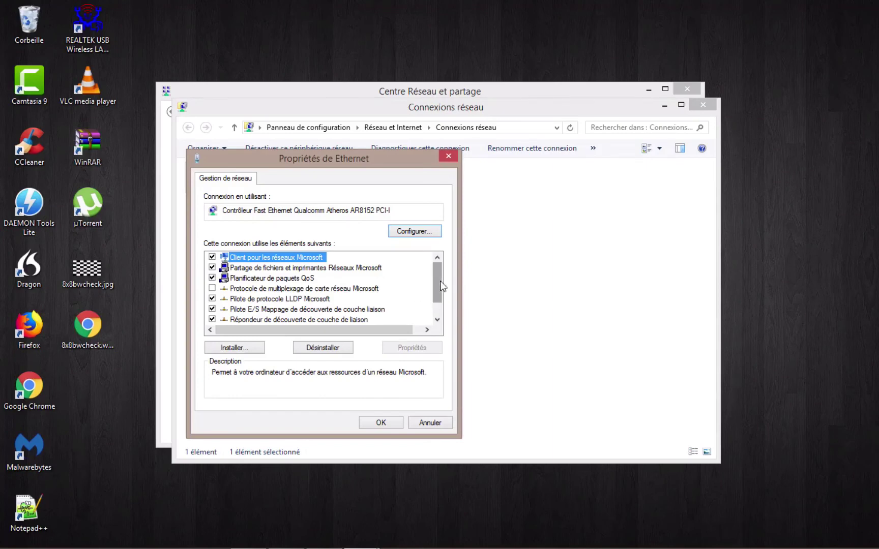
- Open the properties of Protocole Internet version 4 (TCP/IPv4) for the Ethernet connection
click(437, 320)
click(437, 319)
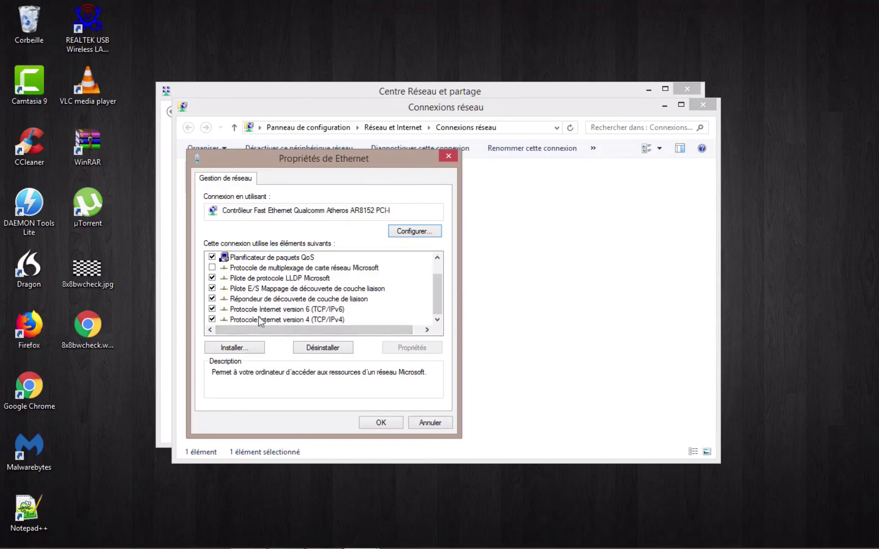
click(274, 321)
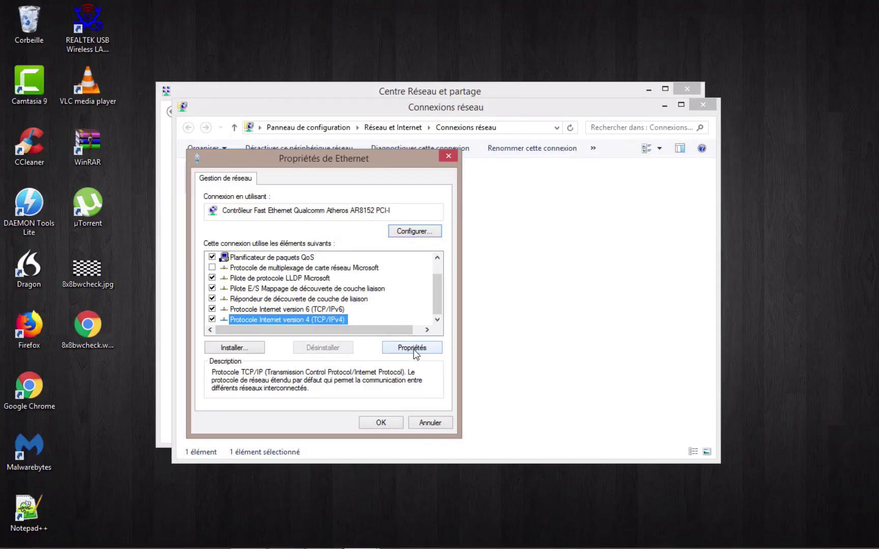
click(413, 350)
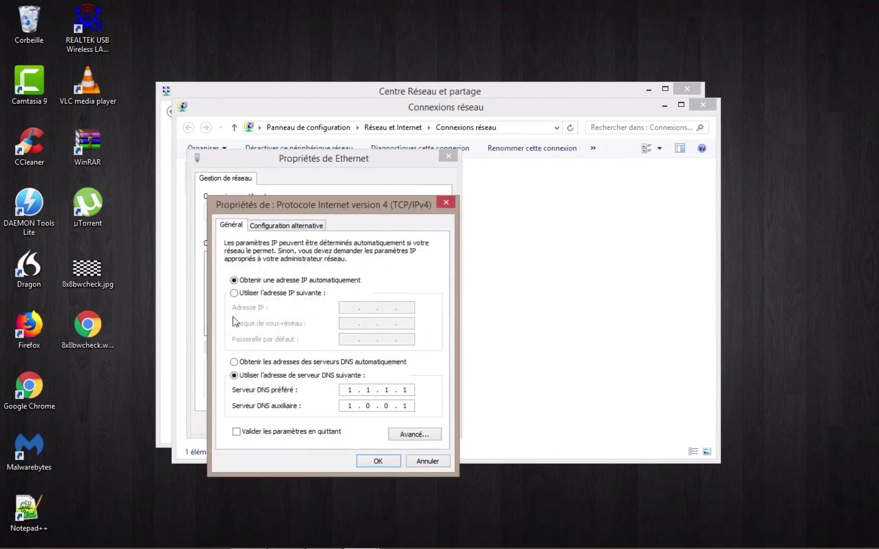
- Clear the existing DNS entries and manually set the preferred DNS server to 1.1.1.1 and the auxiliary one to 1.0.0.1
click(234, 362)
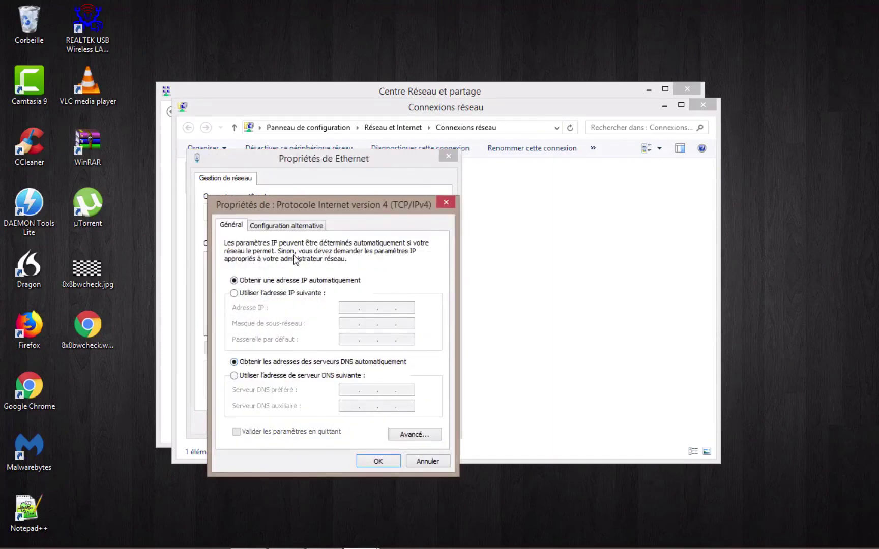
click(258, 376)
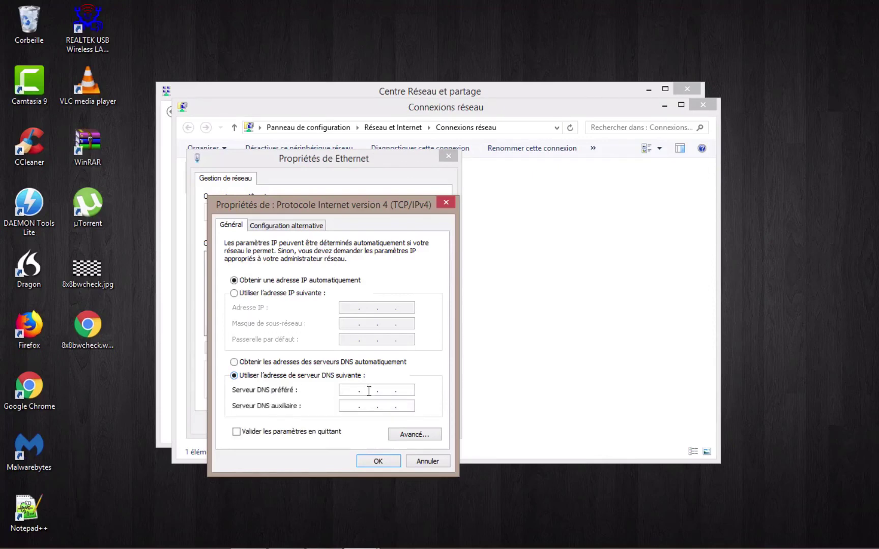
text(1.1.1.1)
click(349, 407)
text(1.0.0.1)
- Enable validation of the parameters on exit and confirm the IPv4 and Ethernet properties
click(259, 432)
click(385, 461)
click(374, 424)
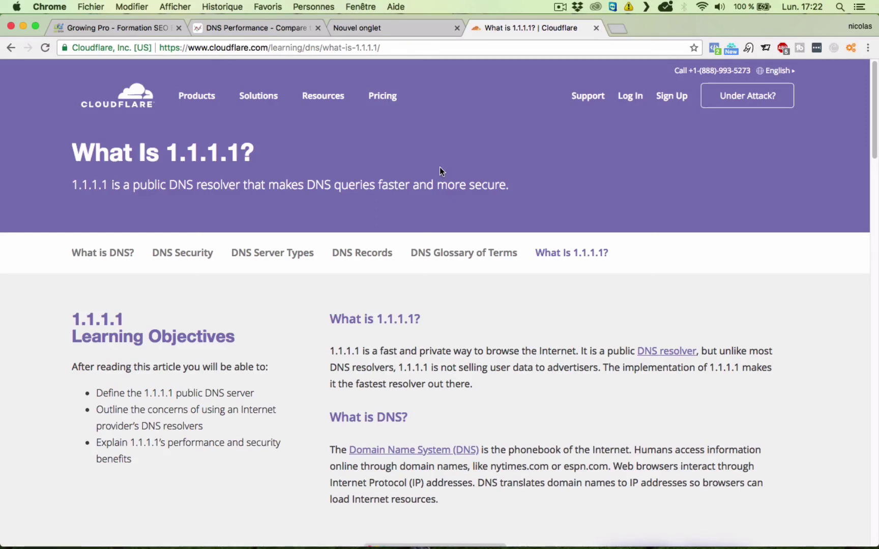
mouse_move(520, 183)
mouse_down()
mouse_move(71, 147)
mouse_move(528, 189)
mouse_up()
click(529, 192)
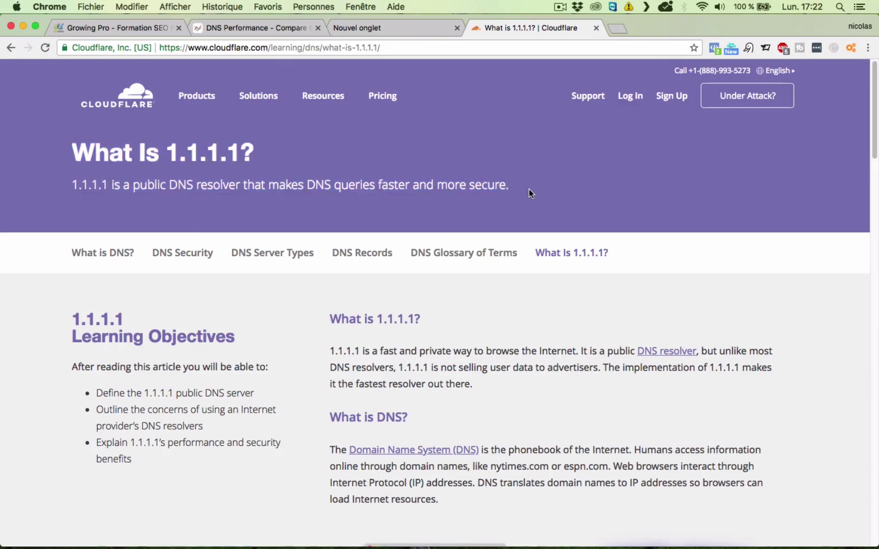